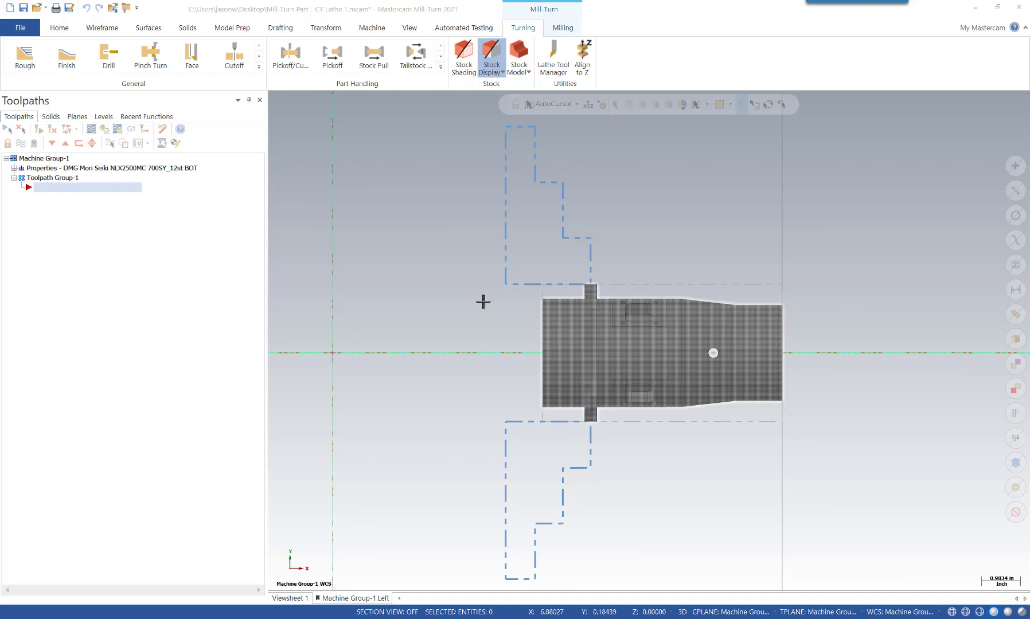
Step: Open the left spindle's 10-inch chuck for editing from the job setup and examine its channel, thickness and diameter dimensions
{"action": "left_click", "coordinate": [14, 168]}
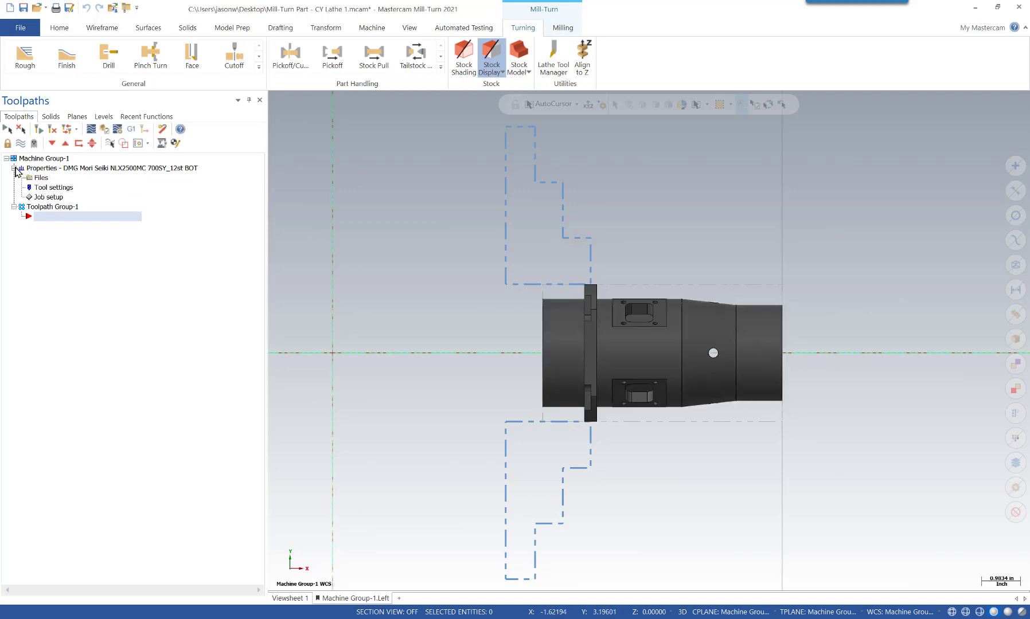
{"action": "left_click", "coordinate": [56, 197]}
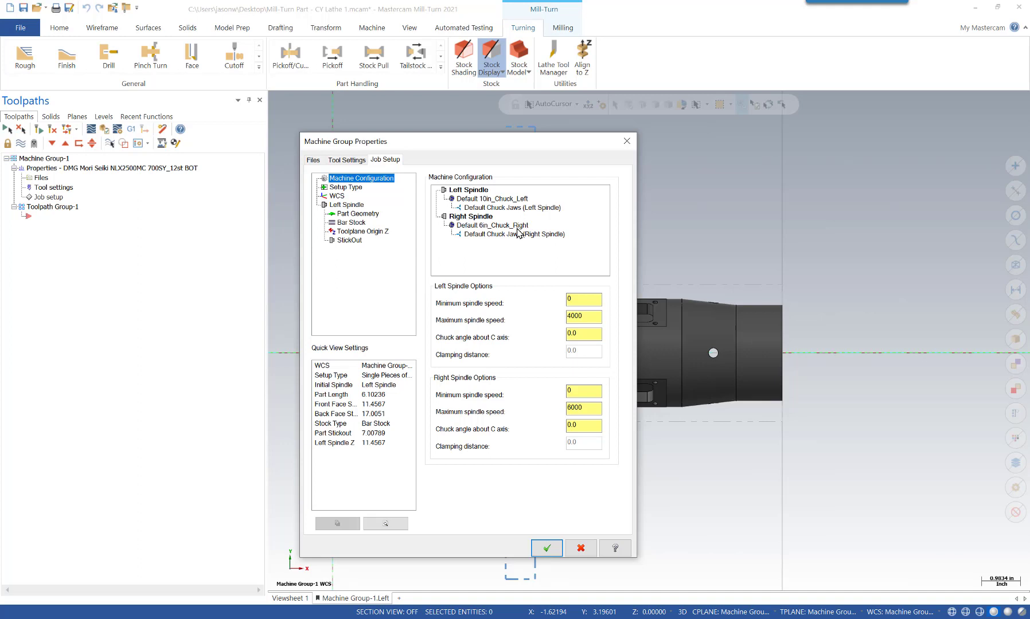
{"action": "right_click", "coordinate": [509, 200]}
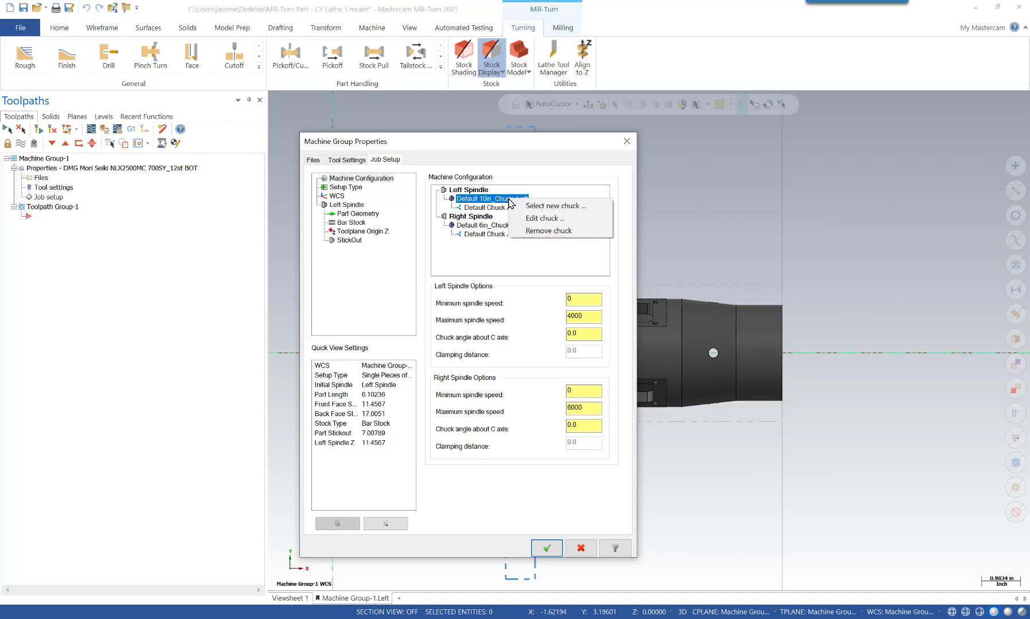
{"action": "left_click", "coordinate": [542, 220]}
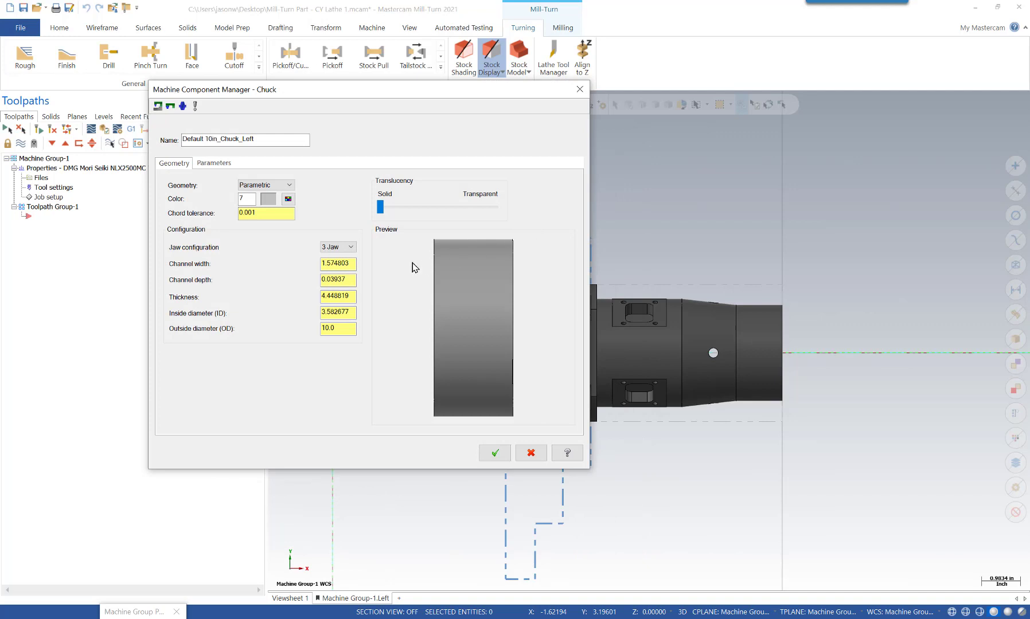
{"action": "left_click", "coordinate": [348, 263]}
{"action": "left_click", "coordinate": [348, 279]}
{"action": "left_click", "coordinate": [350, 298]}
{"action": "left_click", "coordinate": [347, 312]}
{"action": "left_click", "coordinate": [347, 330]}
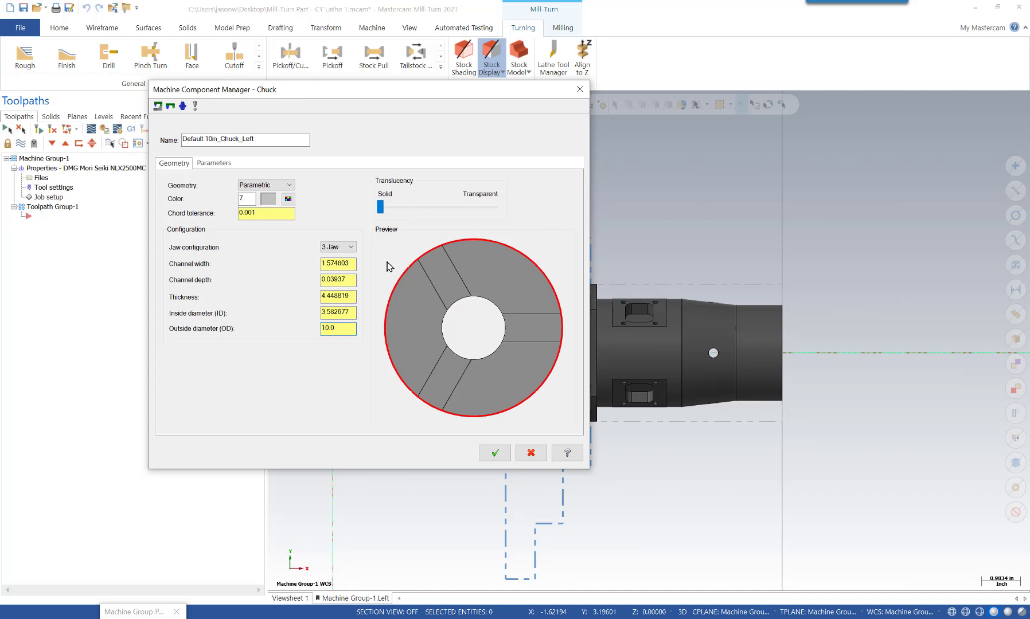
Step: Review the left chuck's jaw configuration choices, geometry types and maximum spindle speed, and accept the chuck definition
{"action": "left_click", "coordinate": [350, 247]}
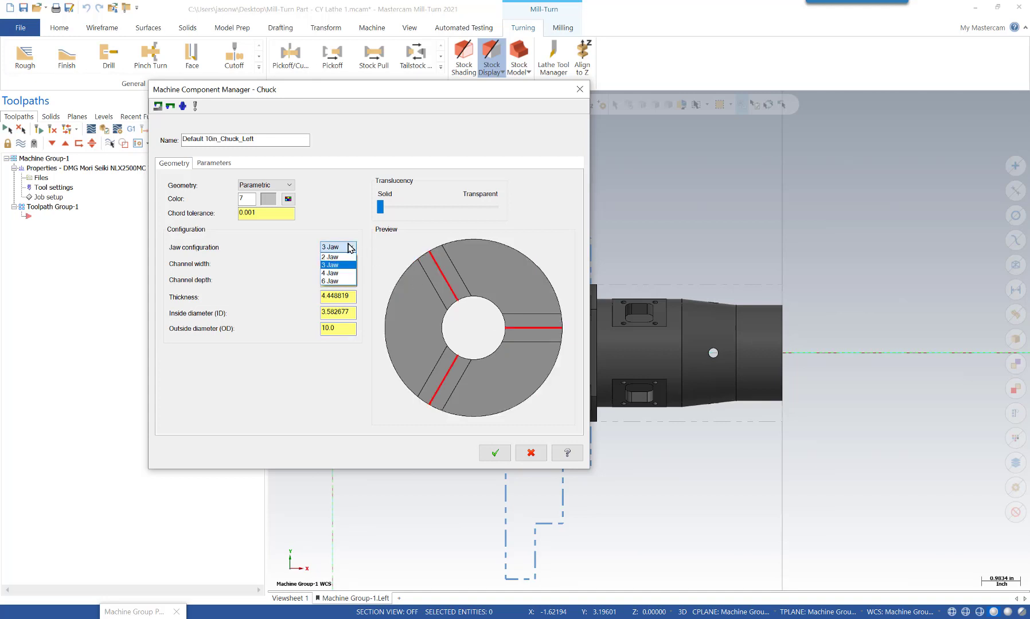
{"action": "left_click", "coordinate": [342, 208]}
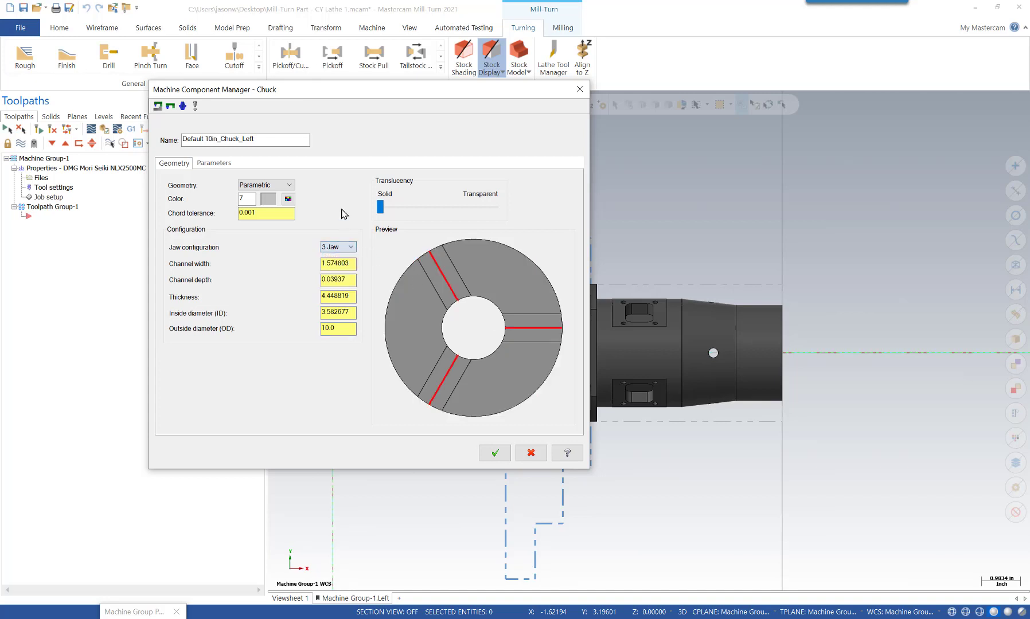
{"action": "left_click", "coordinate": [291, 186]}
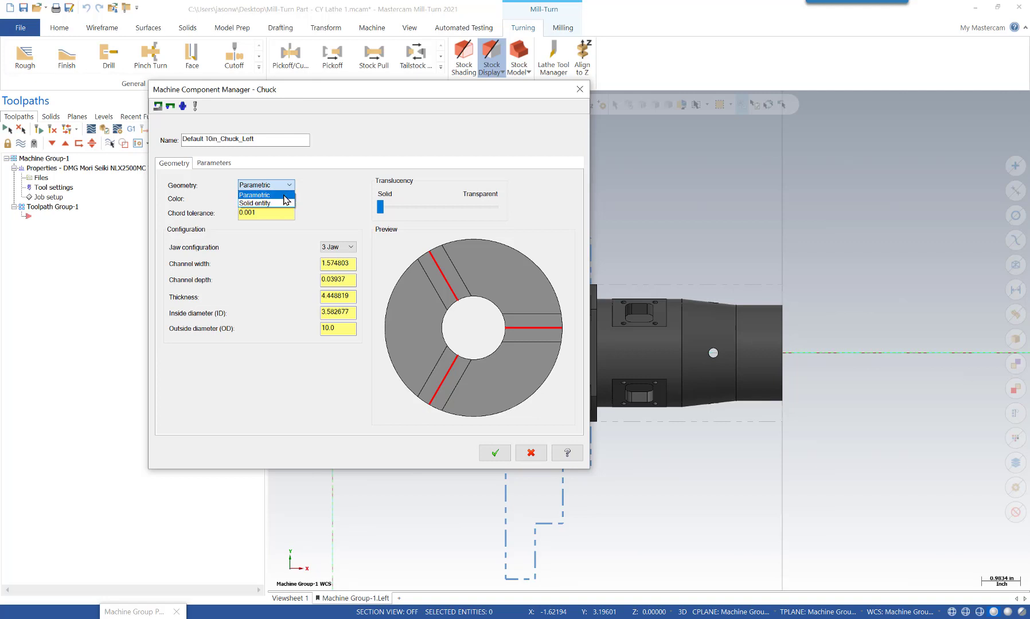
{"action": "left_click", "coordinate": [323, 193]}
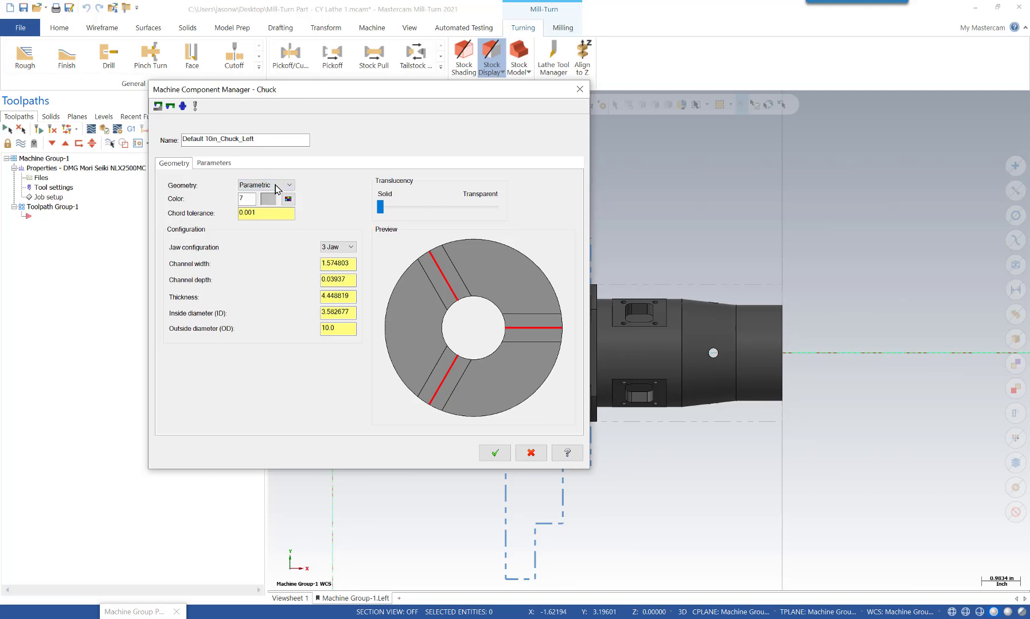
{"action": "left_click", "coordinate": [213, 163]}
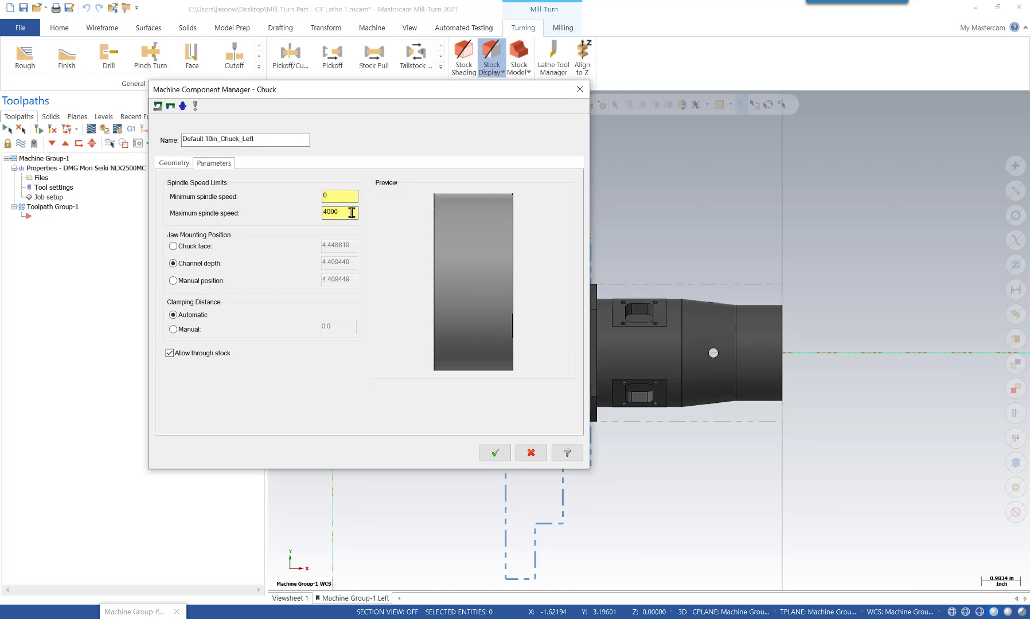
{"action": "left_click", "coordinate": [351, 216]}
{"action": "left_click", "coordinate": [491, 453]}
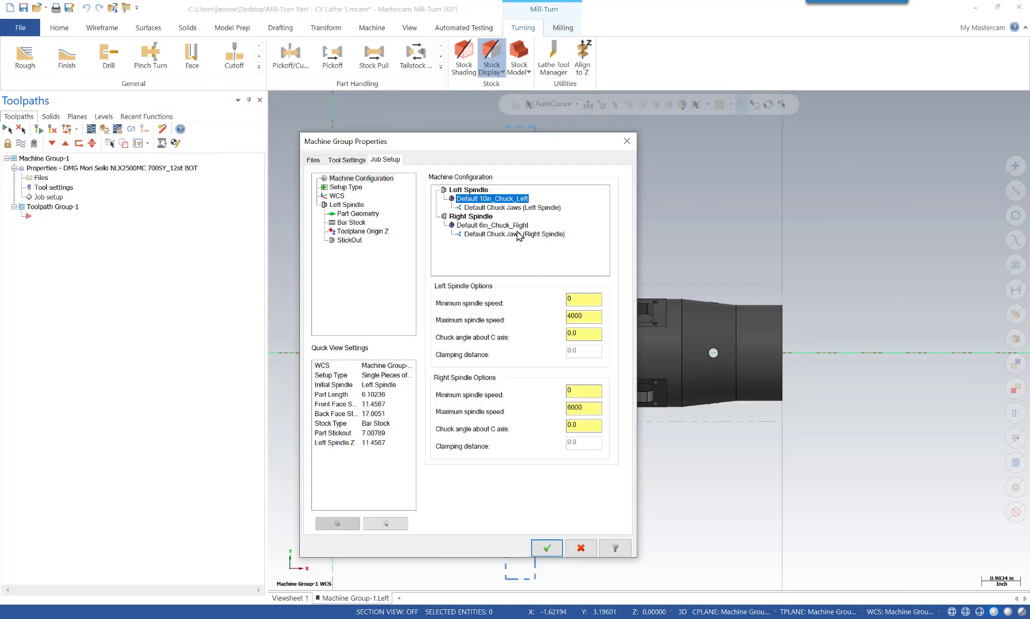
Step: Open the left spindle's default chuck jaws for editing and examine their thickness and outer edge radius
{"action": "right_click", "coordinate": [523, 213]}
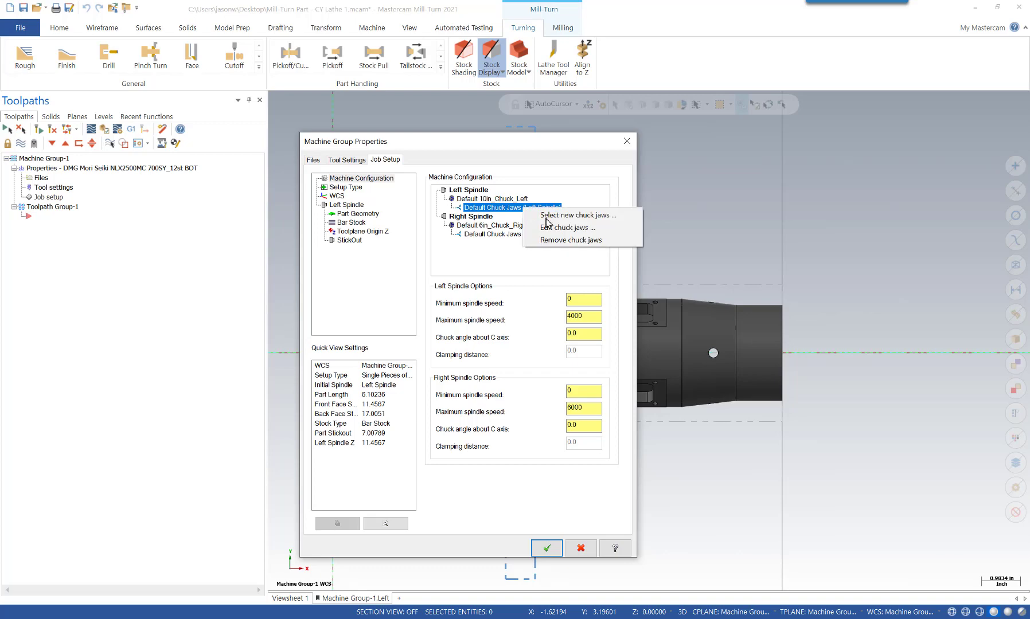
{"action": "left_click", "coordinate": [563, 230]}
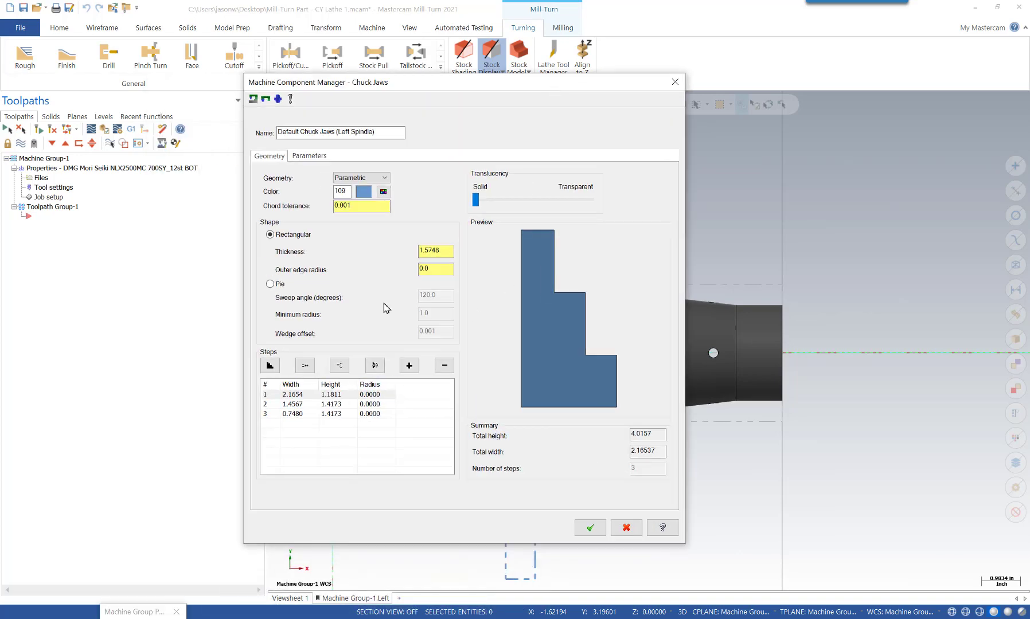
{"action": "left_click", "coordinate": [447, 251]}
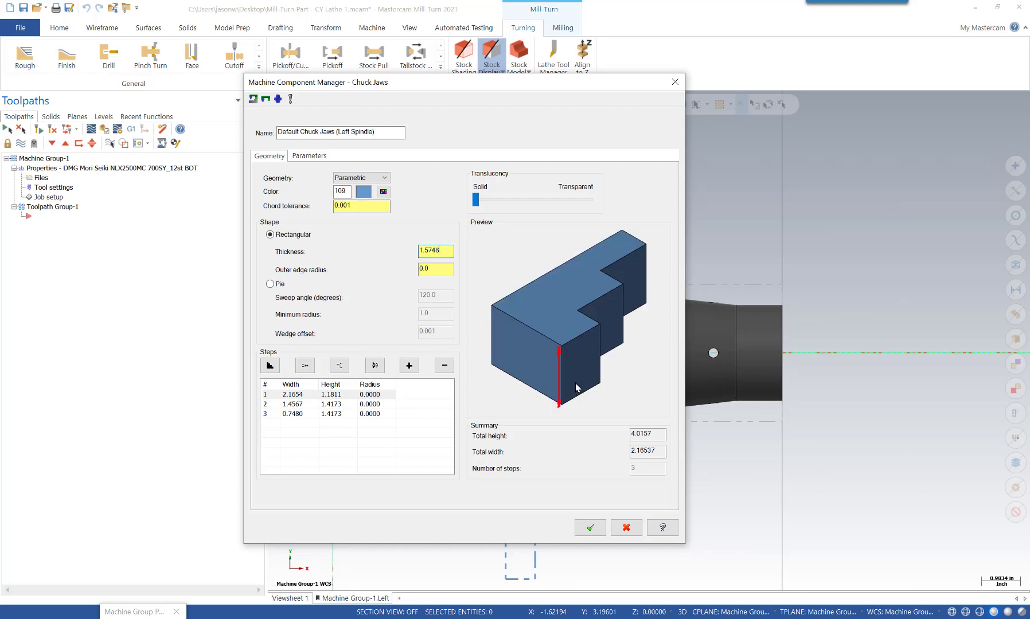
{"action": "left_click", "coordinate": [435, 270]}
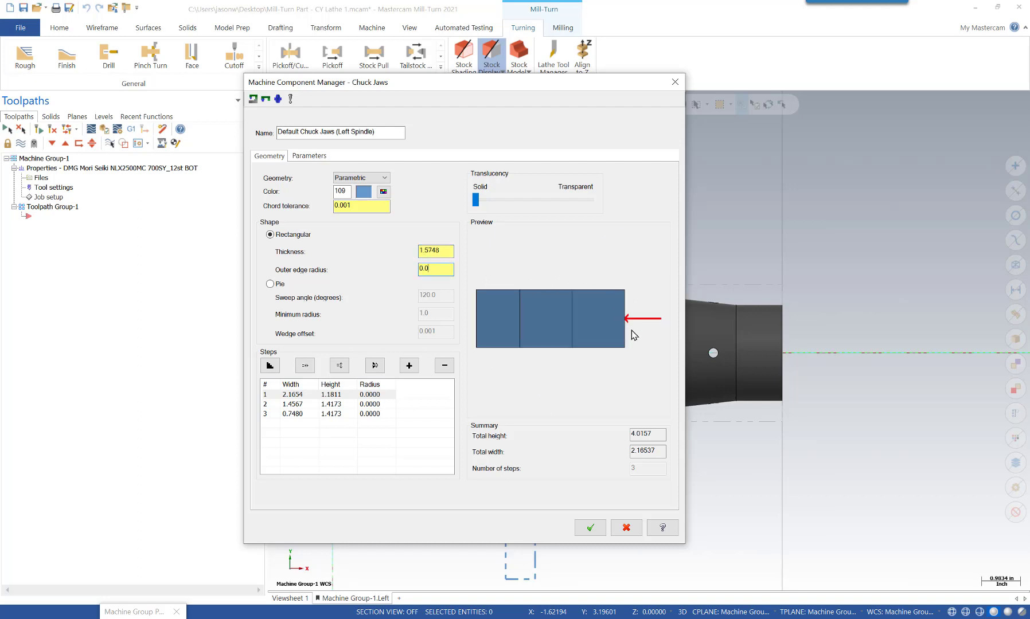
Step: Examine the width and radius of each left chuck jaw step and the available jaw geometry types
{"action": "left_click", "coordinate": [302, 395]}
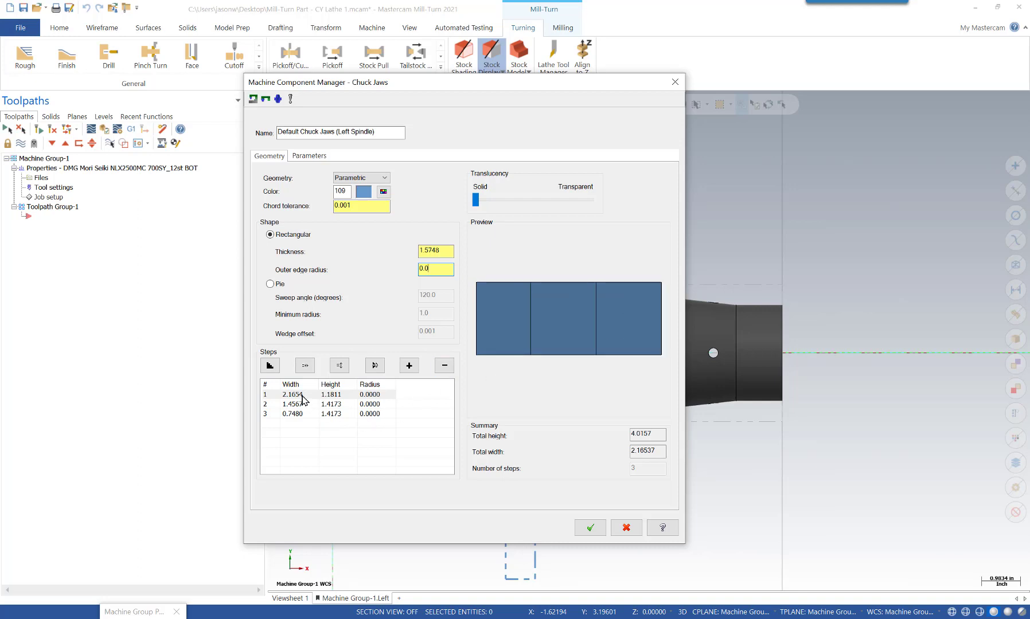
{"action": "left_click", "coordinate": [301, 405]}
{"action": "left_click", "coordinate": [301, 414]}
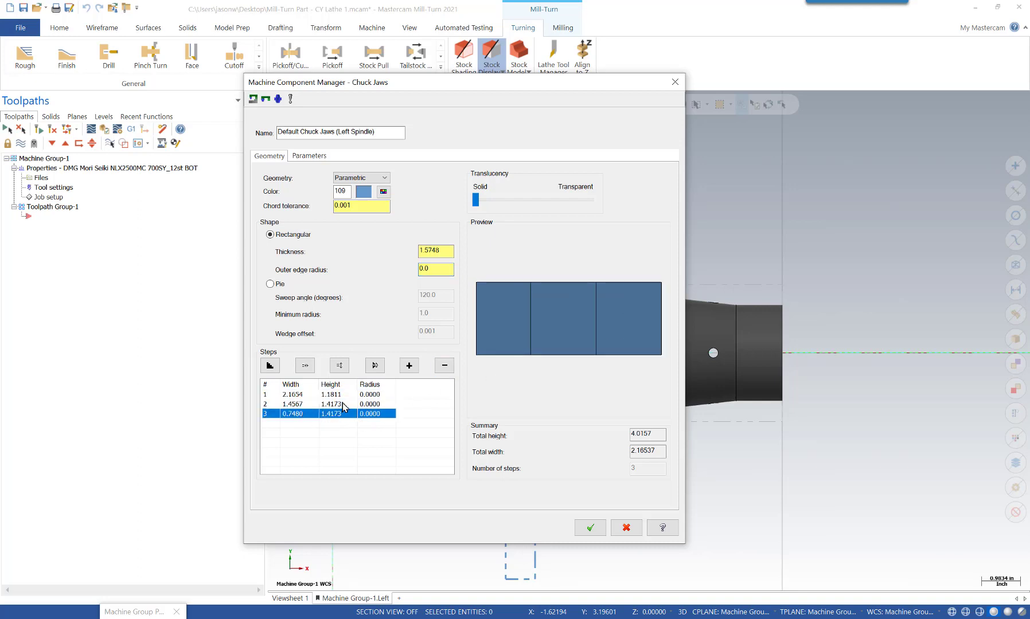
{"action": "left_click", "coordinate": [371, 394]}
{"action": "left_click", "coordinate": [373, 405]}
{"action": "left_click", "coordinate": [374, 415]}
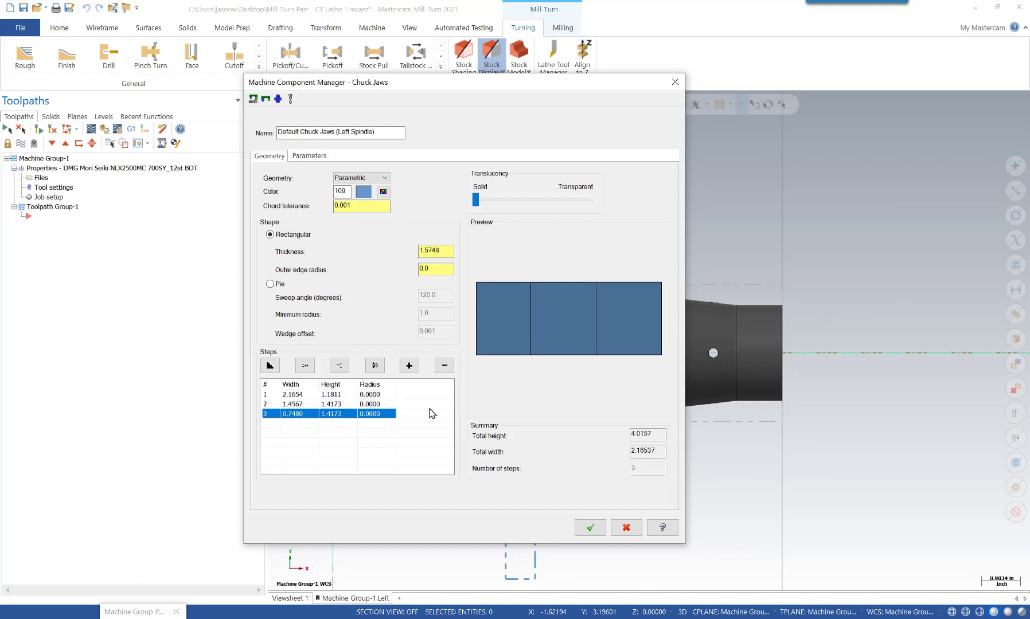
{"action": "left_click", "coordinate": [386, 179]}
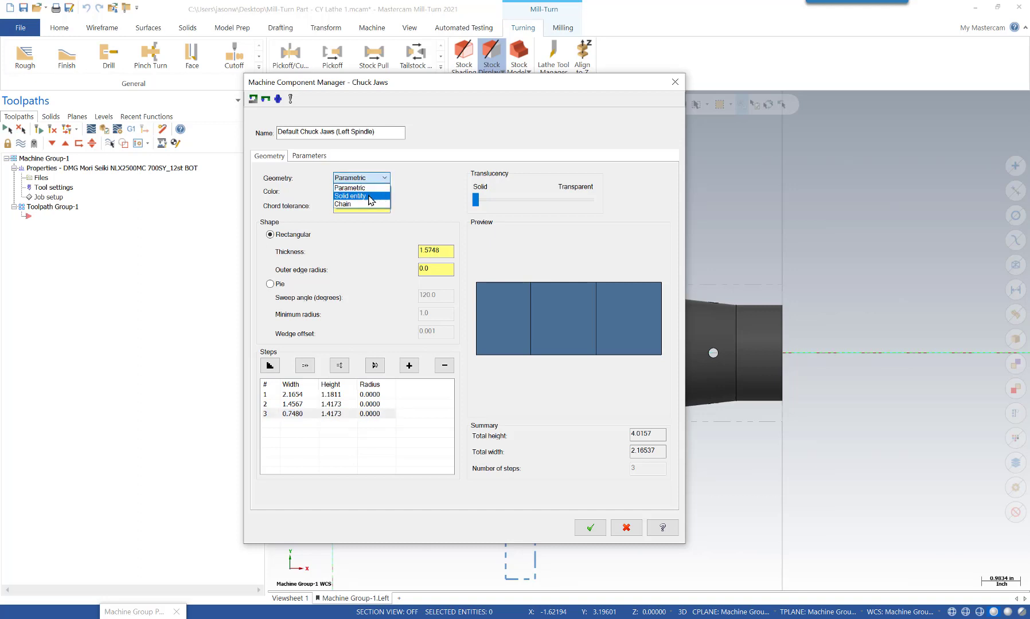
{"action": "left_click", "coordinate": [447, 178]}
Step: Move the left chuck jaw's reference point to the inner corner between the lowest and middle steps of its profile
{"action": "left_click", "coordinate": [312, 157]}
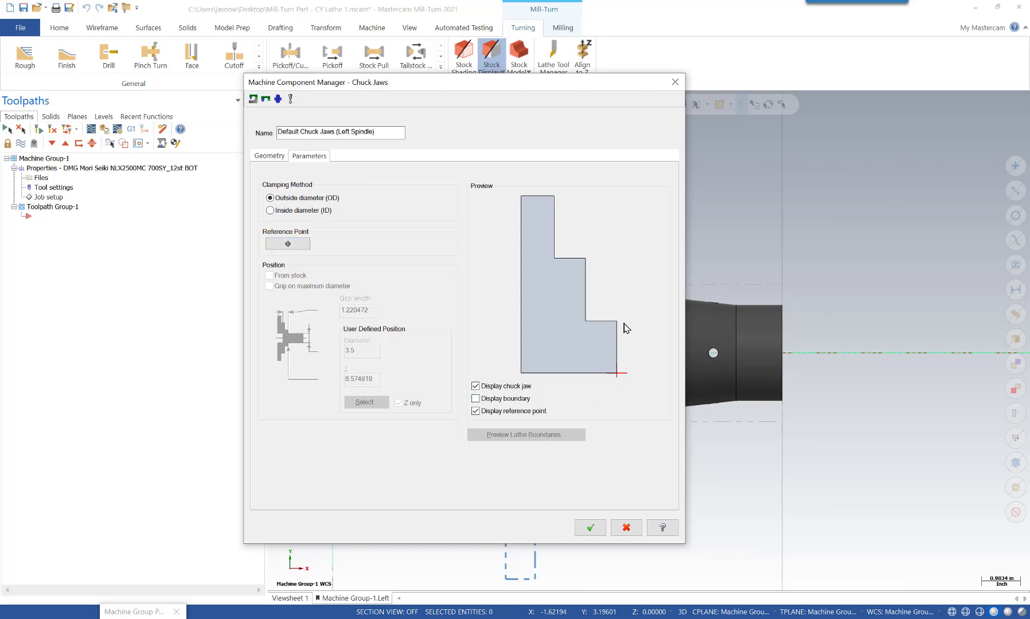
{"action": "left_click", "coordinate": [295, 246]}
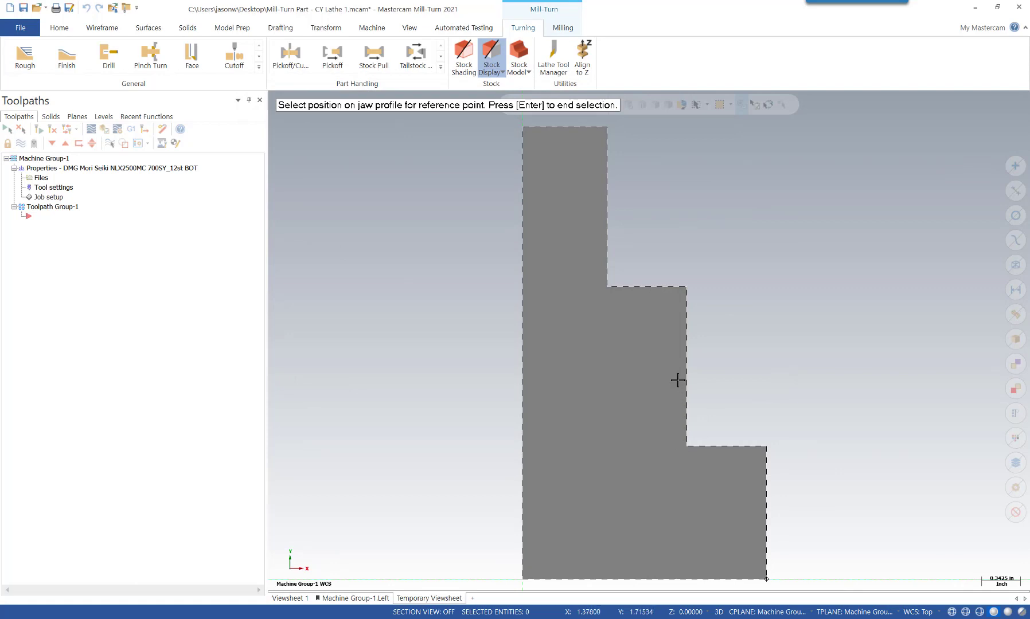
{"action": "left_click", "coordinate": [687, 446]}
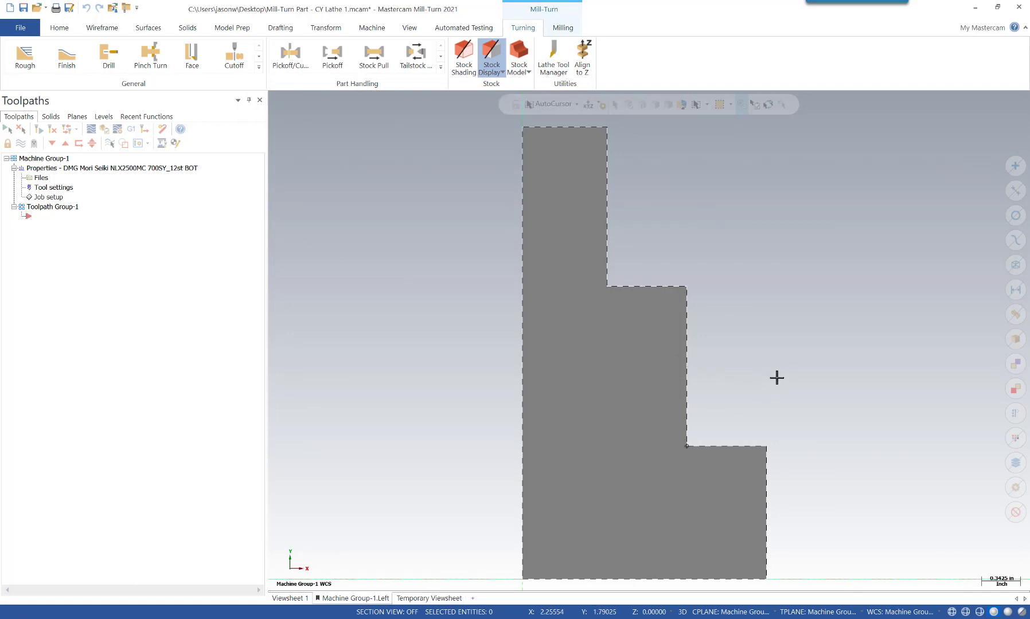
{"action": "key", "text": "Return"}
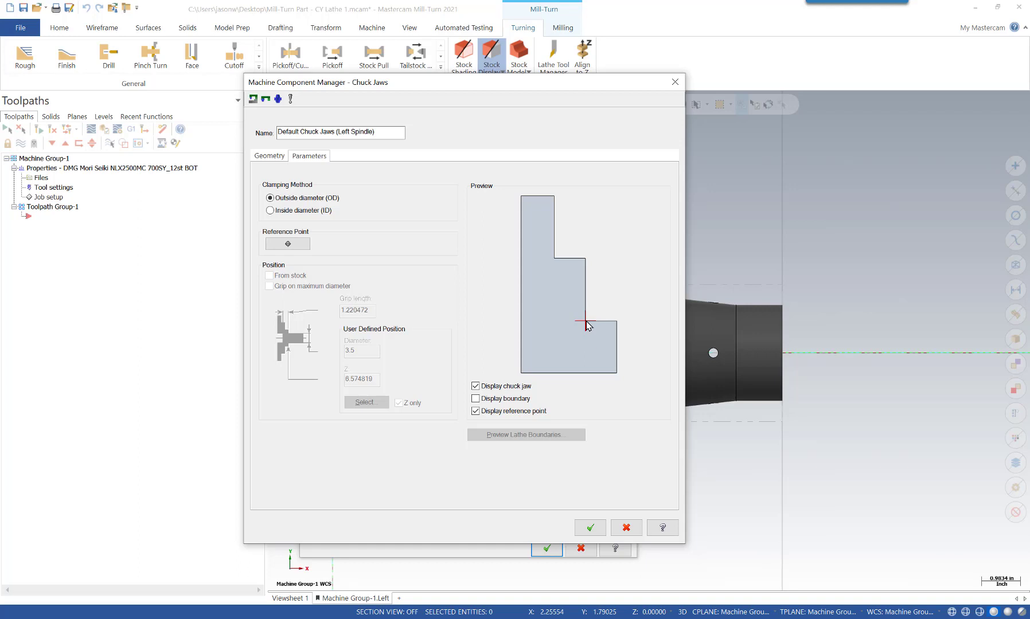
Step: Place the left jaw's reference point at the bottom outer corner of its widest step and accept the chuck jaws
{"action": "left_click", "coordinate": [284, 244]}
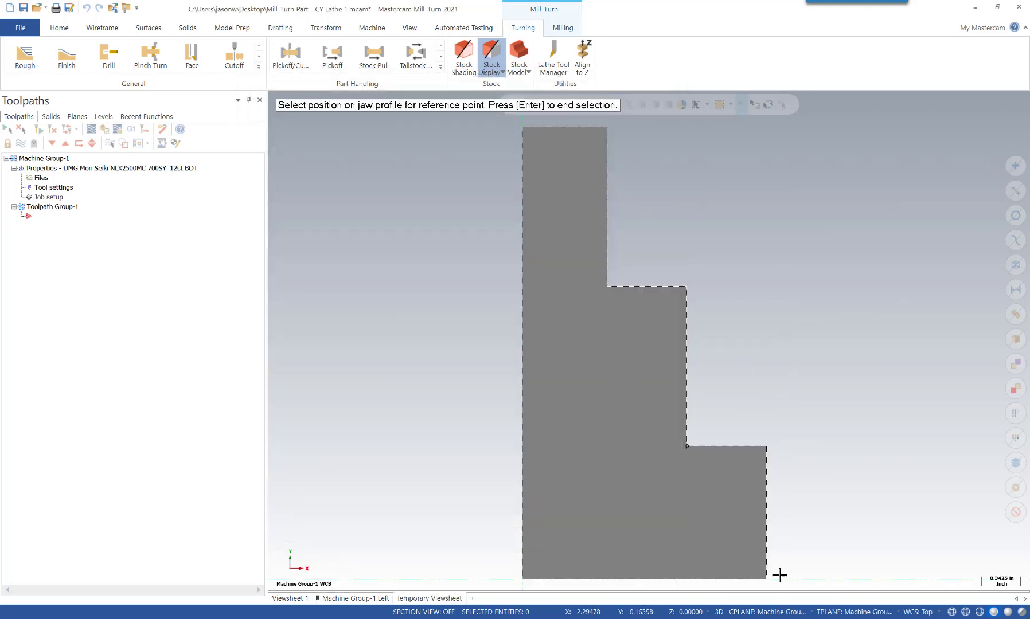
{"action": "left_click", "coordinate": [767, 579]}
{"action": "key", "text": "Return"}
{"action": "left_click", "coordinate": [589, 527]}
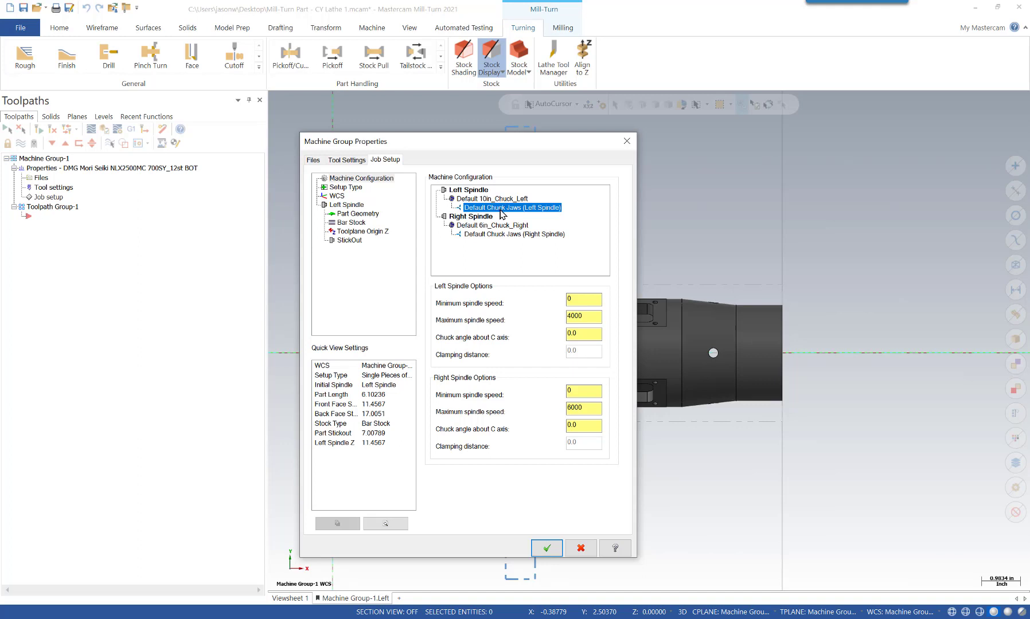
Step: Open the selection of a new chuck for the left spindle and examine the library and default chucks
{"action": "right_click", "coordinate": [499, 200]}
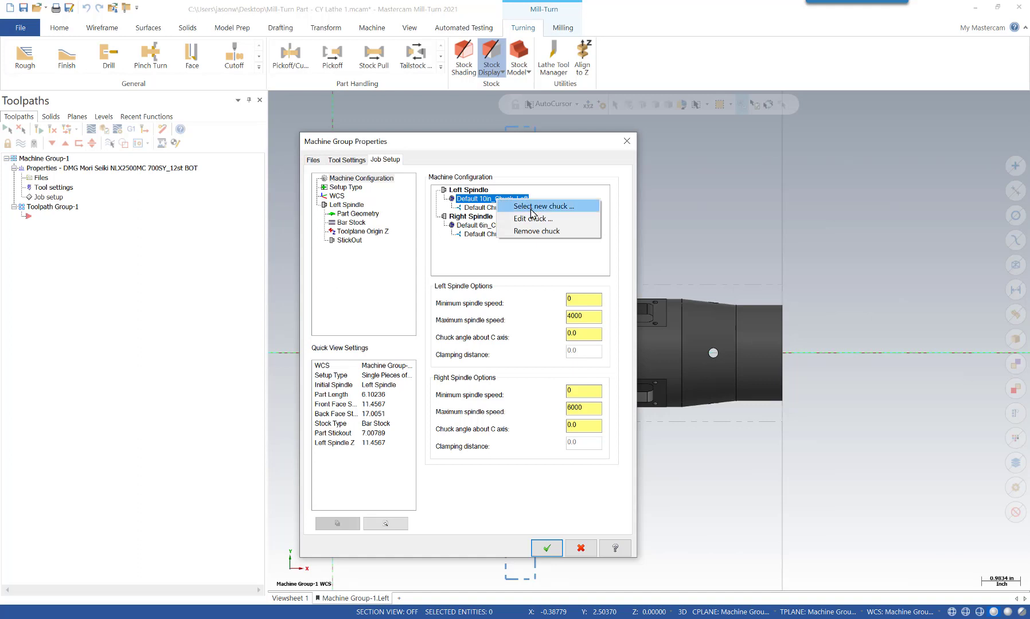
{"action": "left_click", "coordinate": [530, 208]}
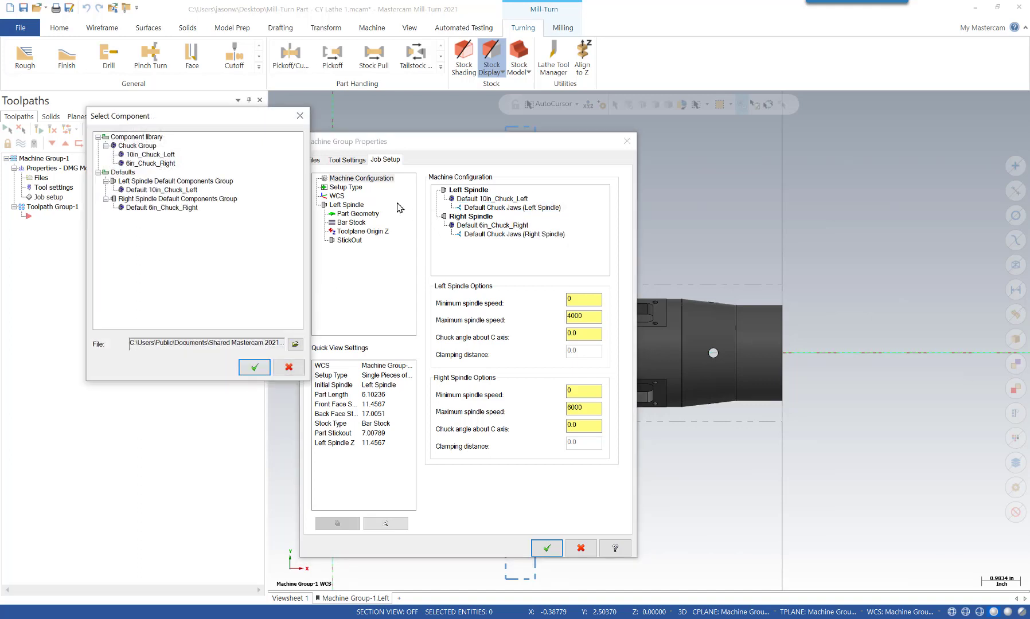
{"action": "left_click_drag", "start_coordinate": [217, 124], "coordinate": [395, 198]}
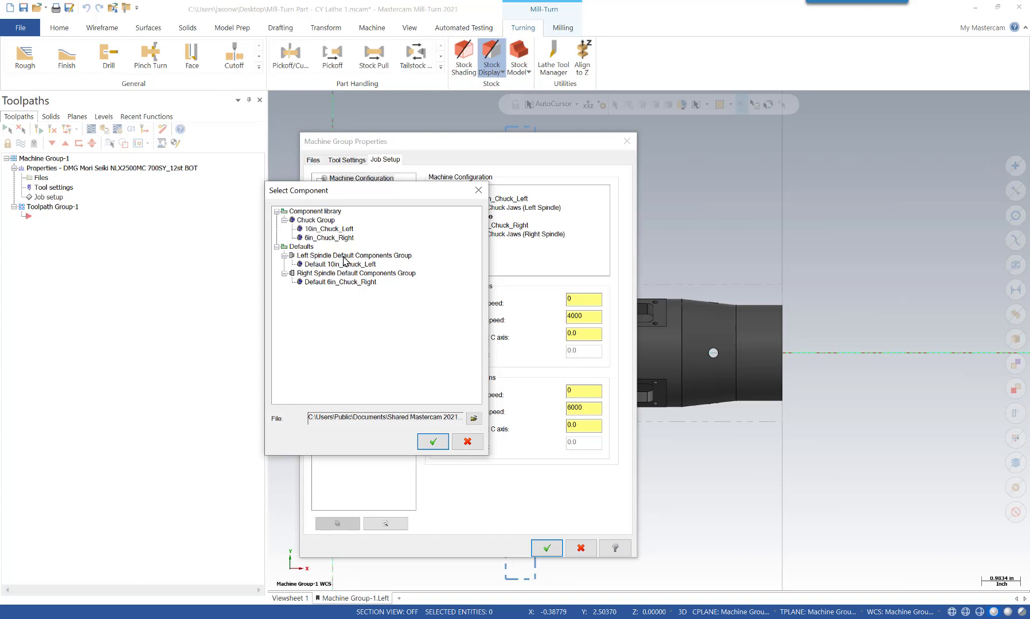
{"action": "left_click_drag", "start_coordinate": [389, 195], "coordinate": [358, 257]}
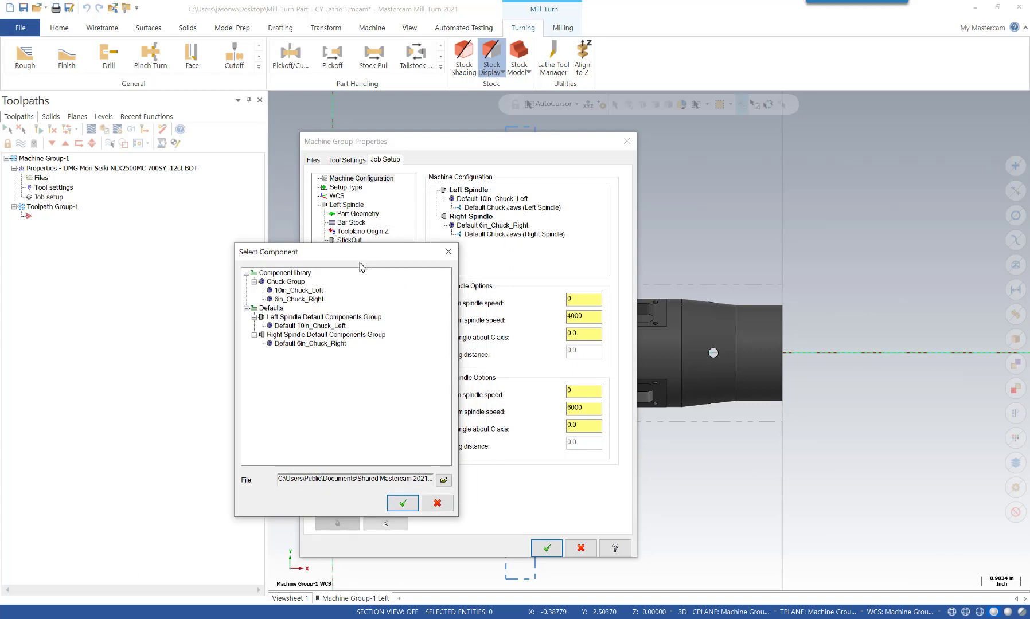
{"action": "left_click_drag", "start_coordinate": [359, 255], "coordinate": [358, 225]}
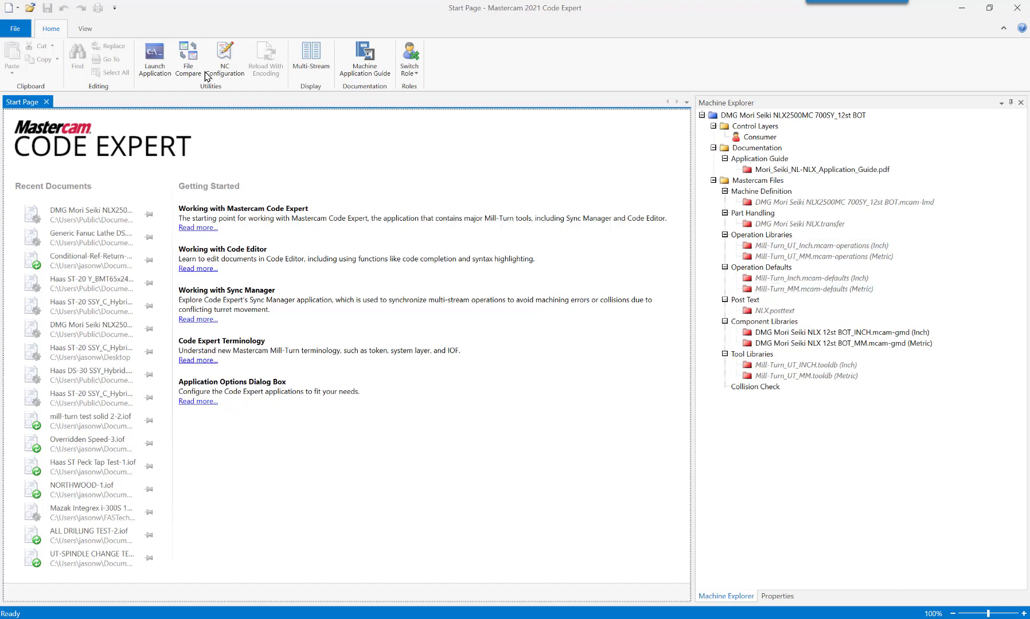
Step: In Mastercam Code Expert, open the folder containing the machine's inch component library and check its location within the machines folder
{"action": "left_click", "coordinate": [87, 31]}
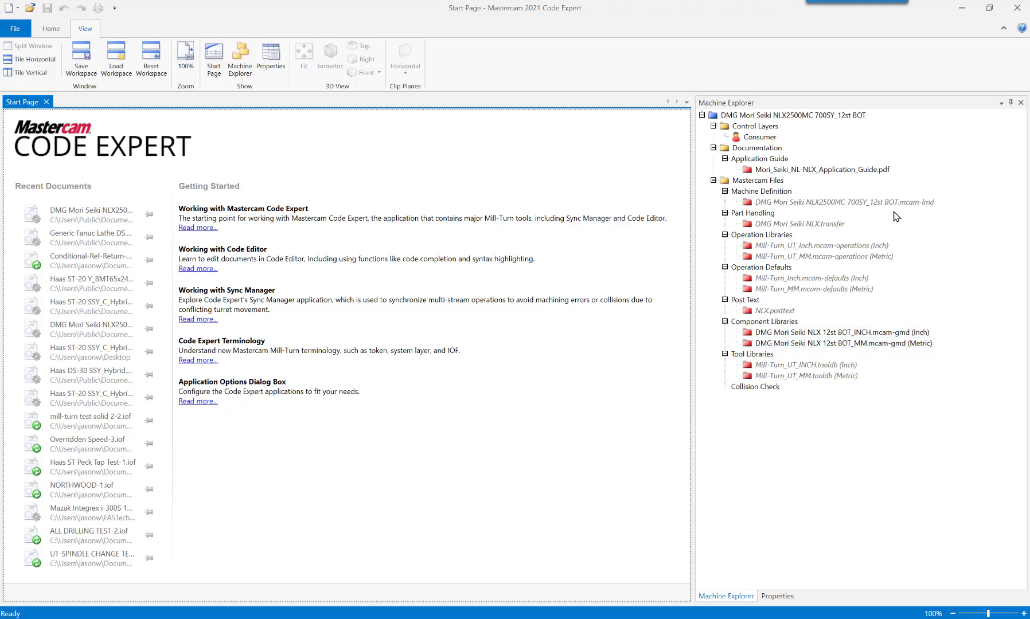
{"action": "right_click", "coordinate": [878, 336]}
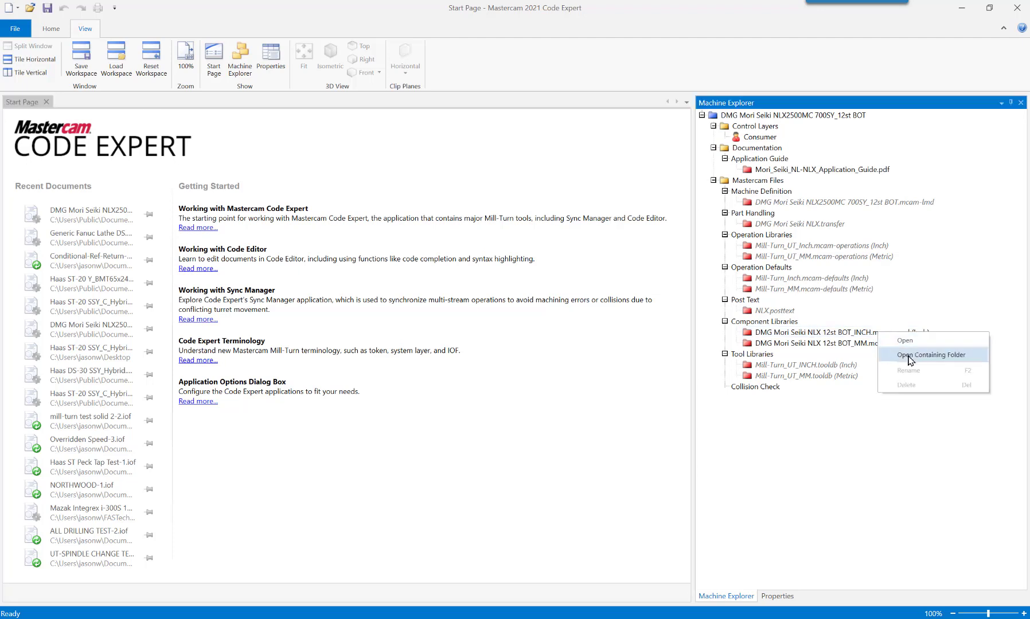
{"action": "left_click", "coordinate": [908, 357]}
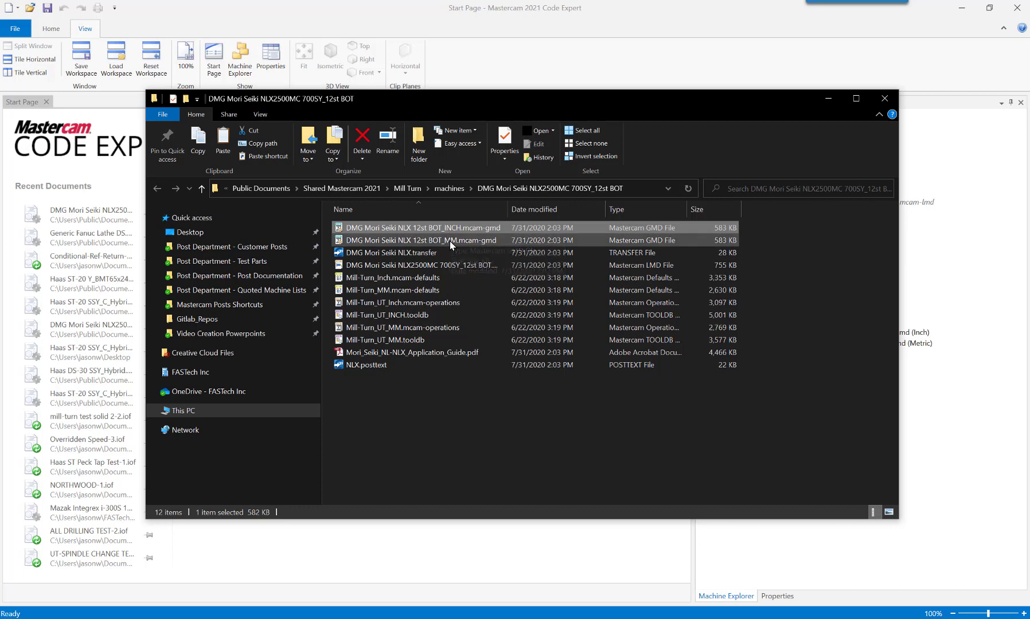
{"action": "left_click", "coordinate": [449, 188]}
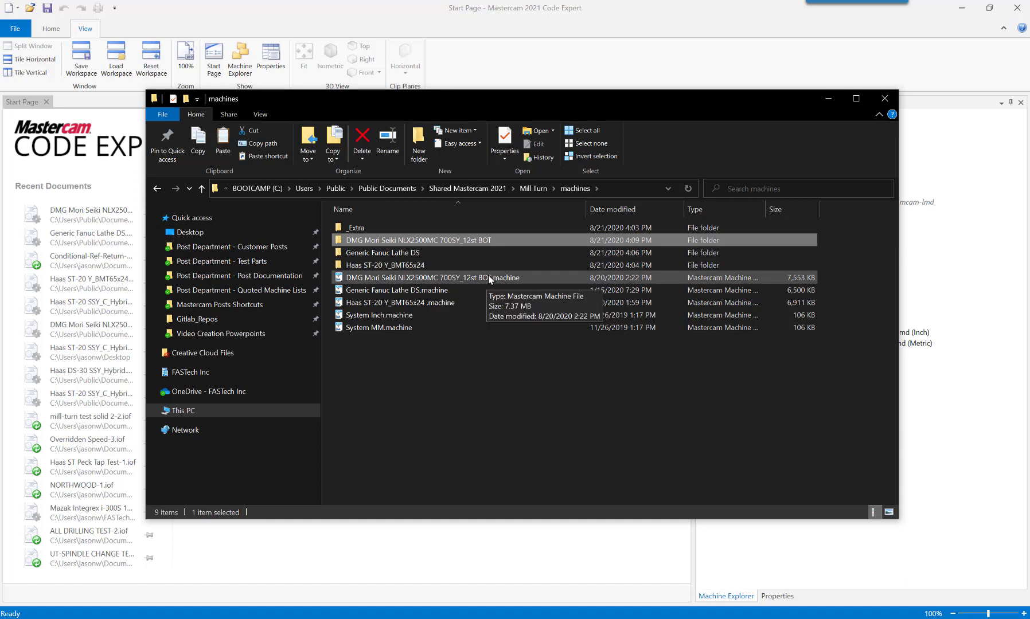
{"action": "double_click", "coordinate": [479, 241]}
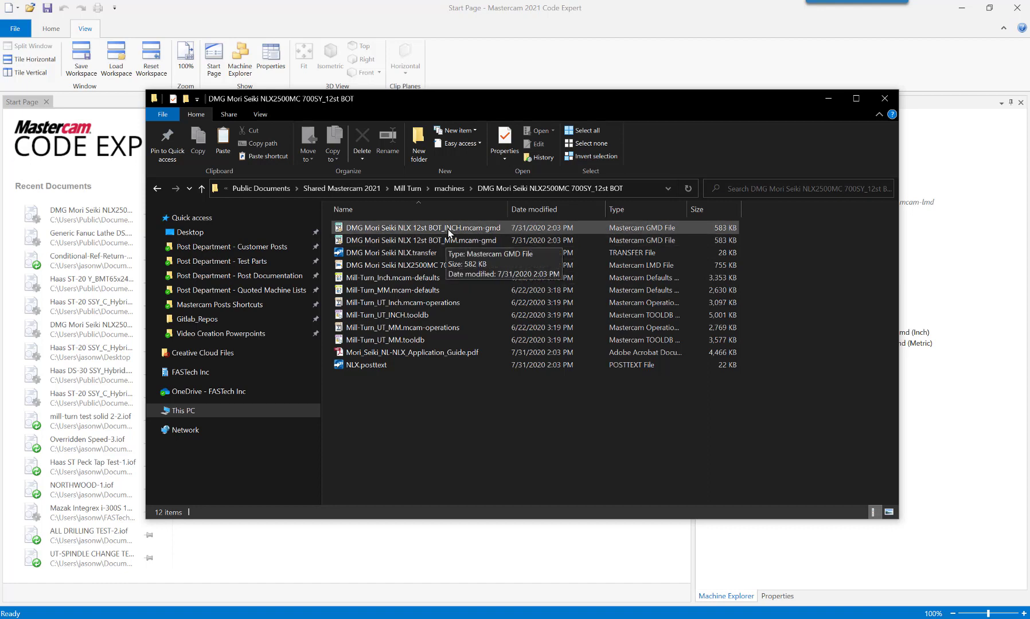
Step: Copy the component library file DMG Mori Seiki NLX 12st BOT_INCH.mcam-gmd from the machine folder to the Desktop
{"action": "left_click_drag", "start_coordinate": [449, 232], "coordinate": [208, 233]}
{"action": "right_click_drag", "start_coordinate": [208, 233], "coordinate": [208, 233]}
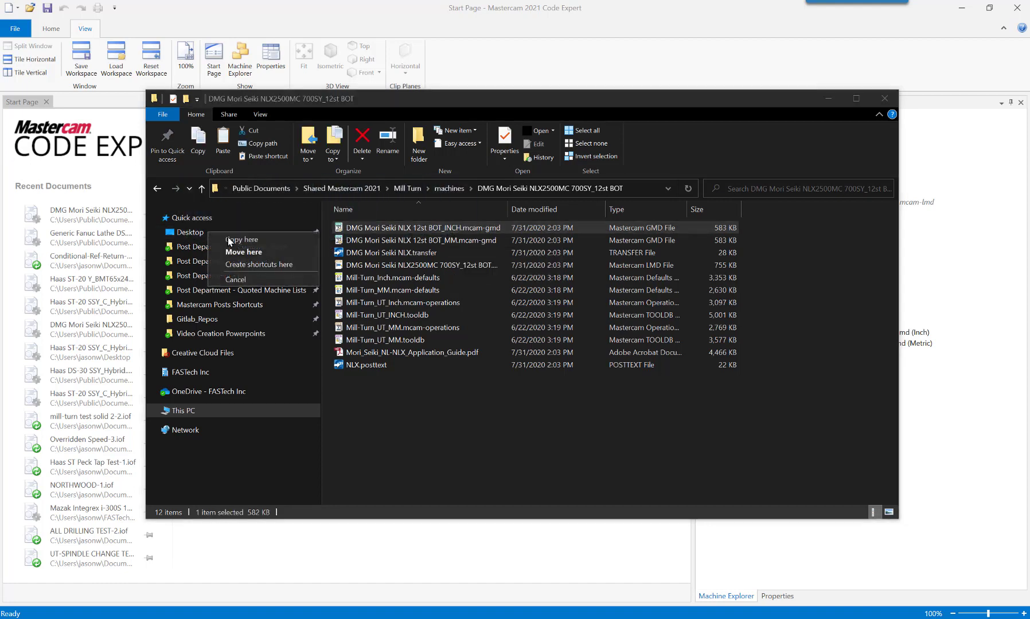
{"action": "left_click", "coordinate": [261, 240]}
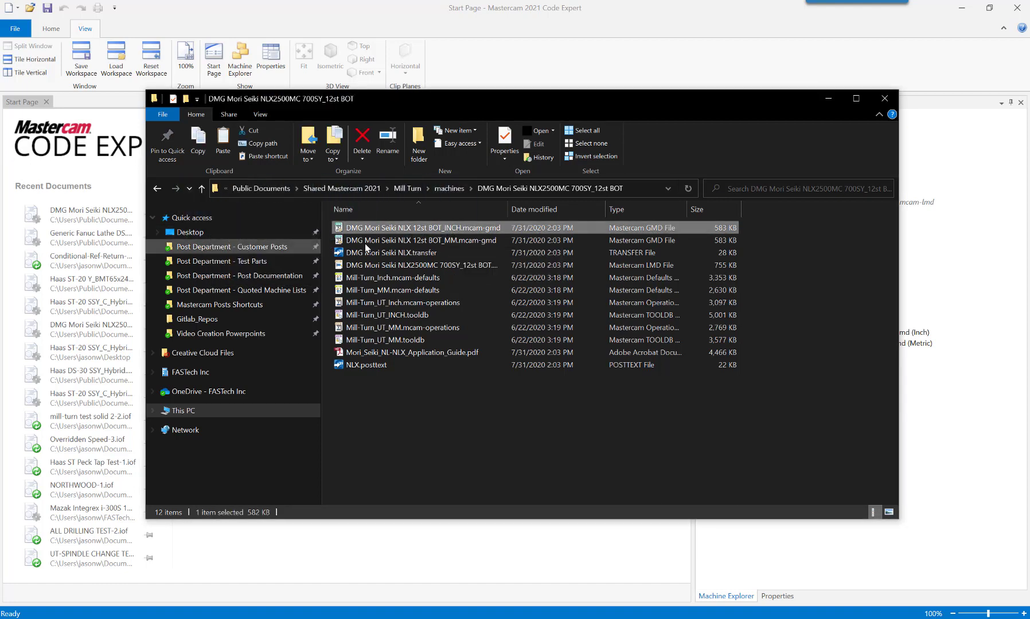
{"action": "left_click", "coordinate": [223, 232]}
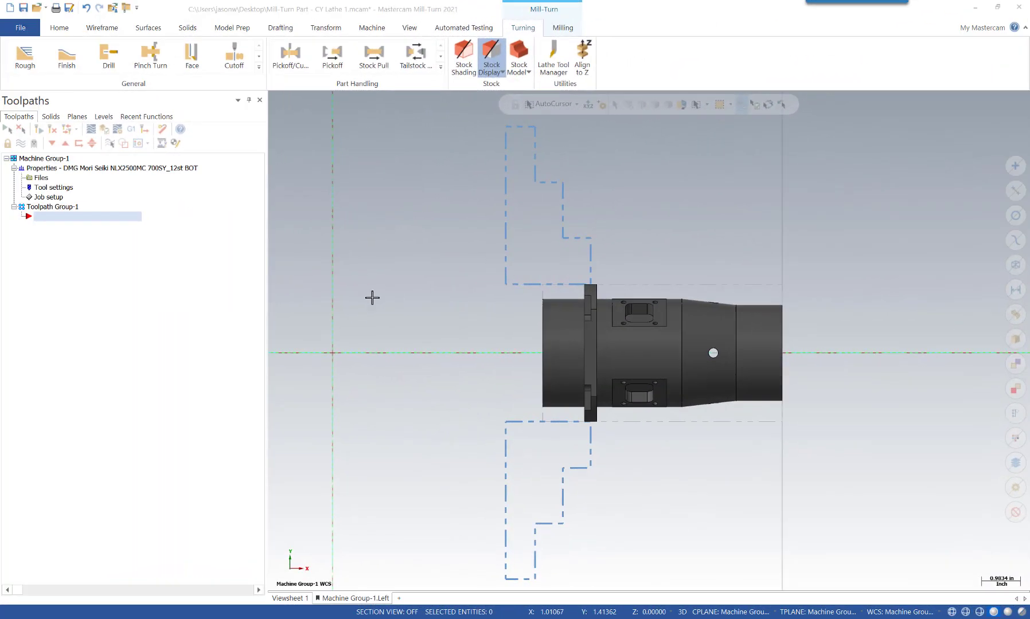
Step: Switch to Mastercam, start a new part file and open an empty Mill-Turn component library through the machine definition
{"action": "left_click", "coordinate": [20, 27]}
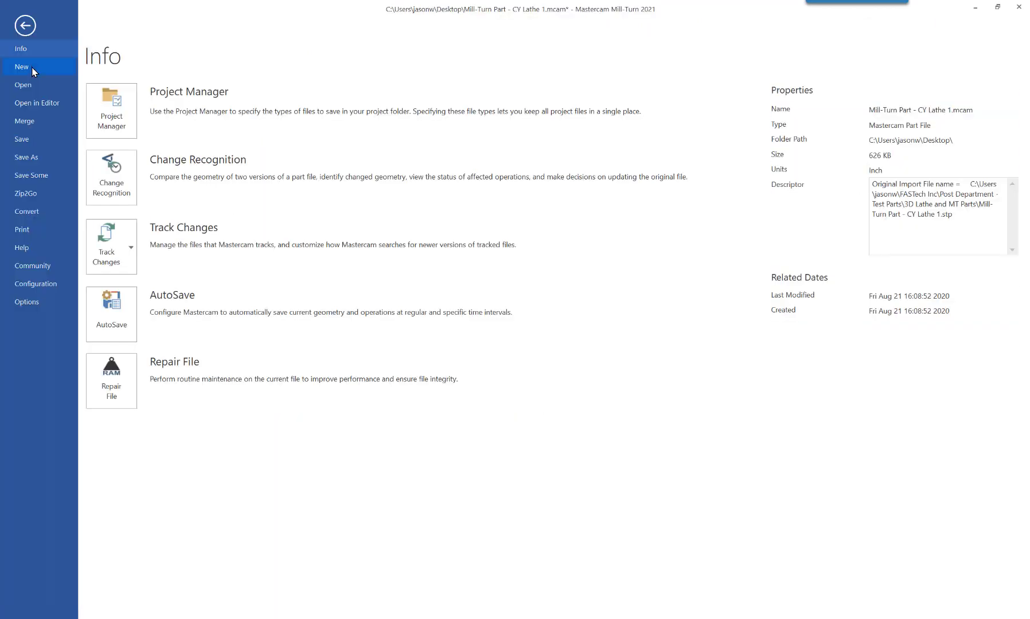
{"action": "left_click", "coordinate": [32, 71]}
{"action": "left_click", "coordinate": [545, 335]}
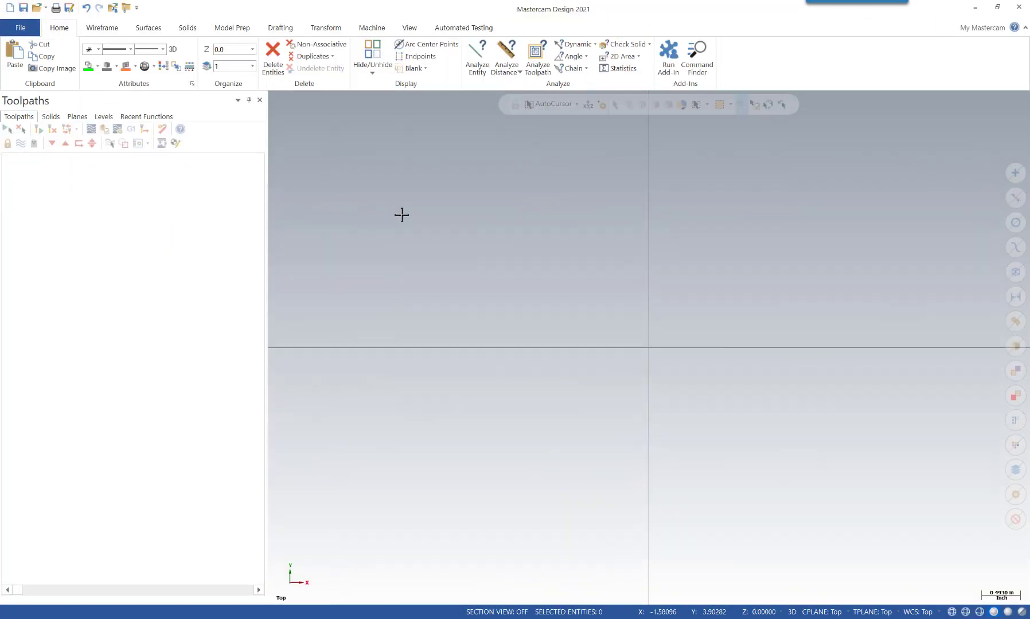
{"action": "left_click", "coordinate": [372, 28]}
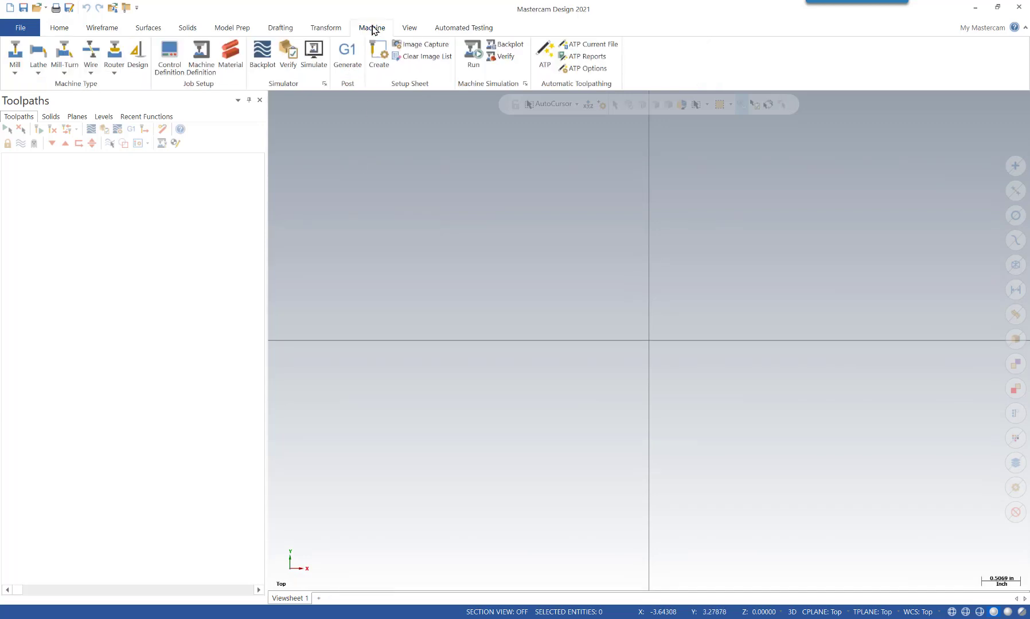
{"action": "left_click", "coordinate": [201, 55]}
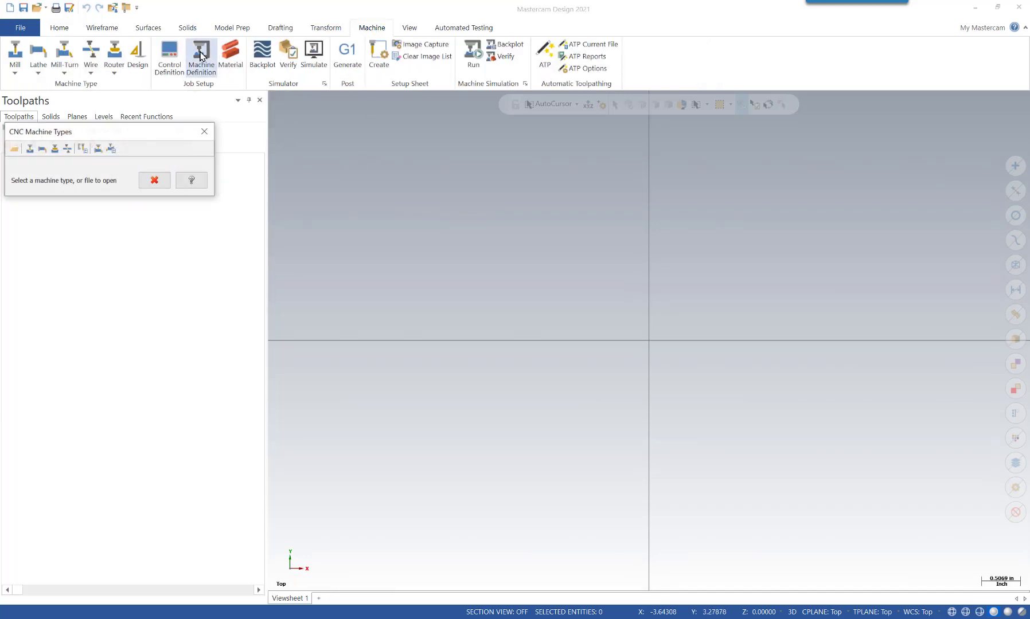
{"action": "left_click", "coordinate": [112, 151]}
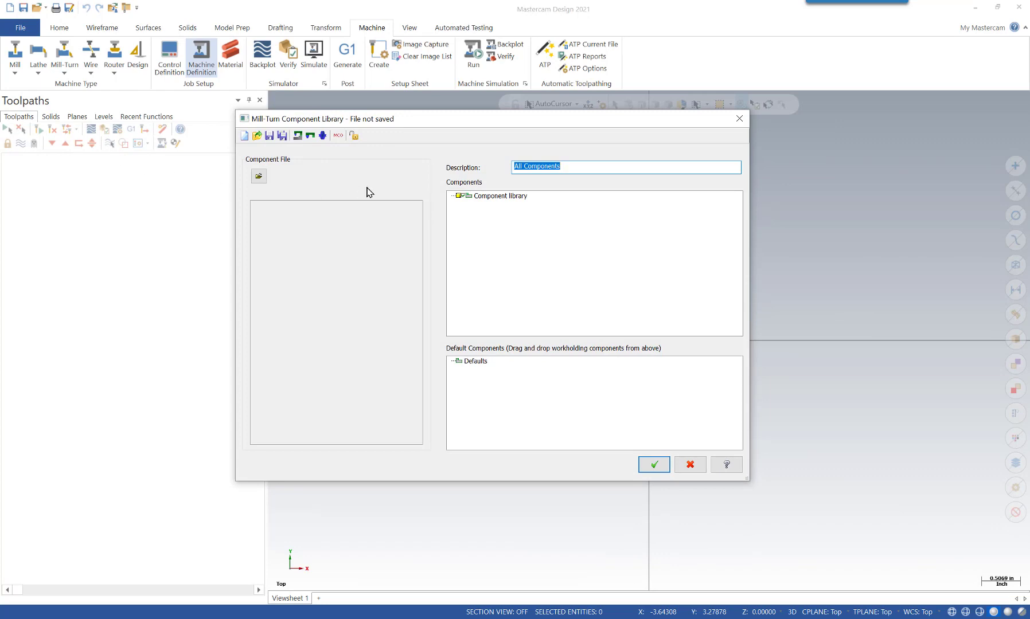
Step: Load DMG Mori Seiki NLX 12st BOT_INCH.mcam-gmd from the Desktop and expand its upper tools, chuck and chuck jaws groups
{"action": "left_click", "coordinate": [257, 137]}
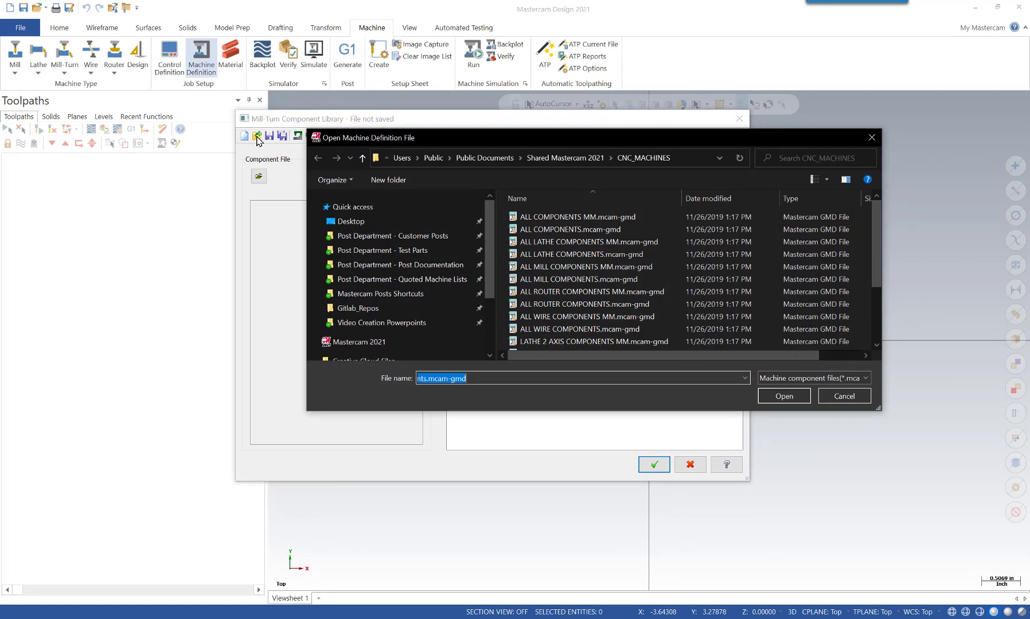
{"action": "left_click", "coordinate": [341, 221]}
{"action": "left_click", "coordinate": [592, 216]}
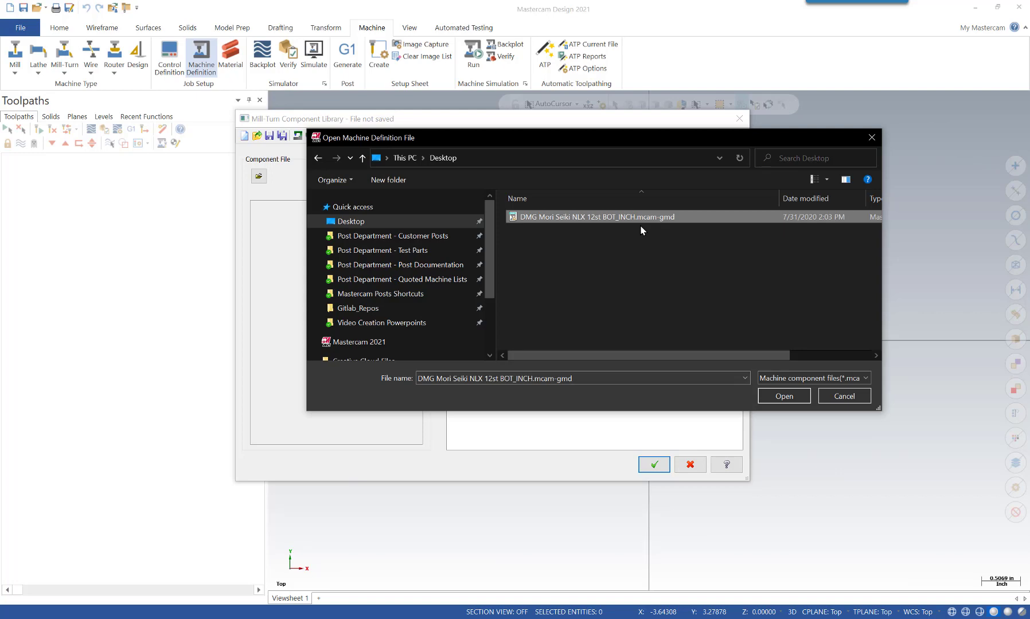
{"action": "left_click", "coordinate": [784, 396]}
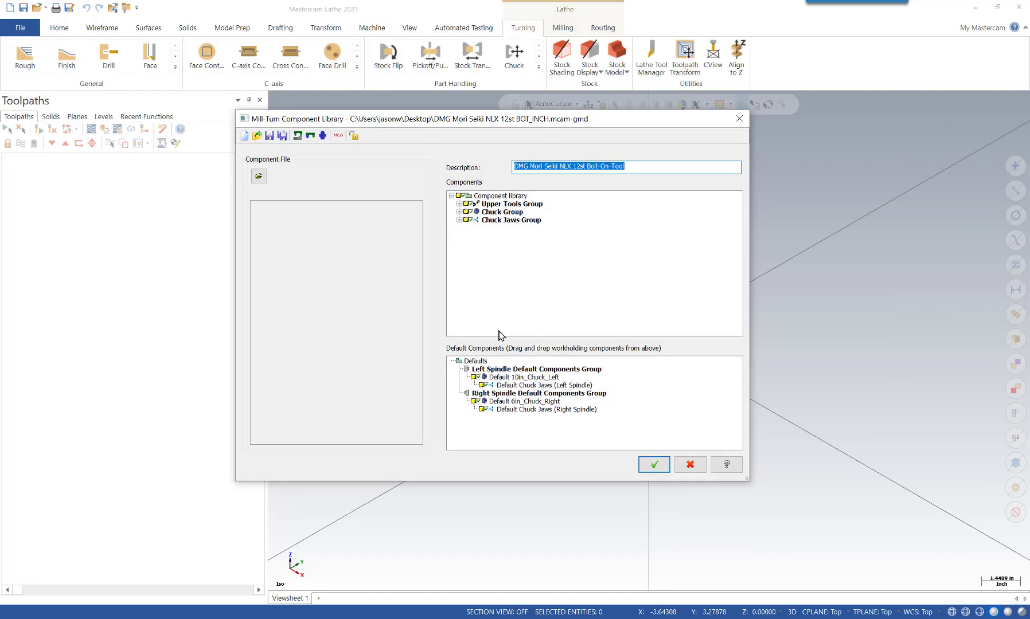
{"action": "left_click", "coordinate": [465, 205]}
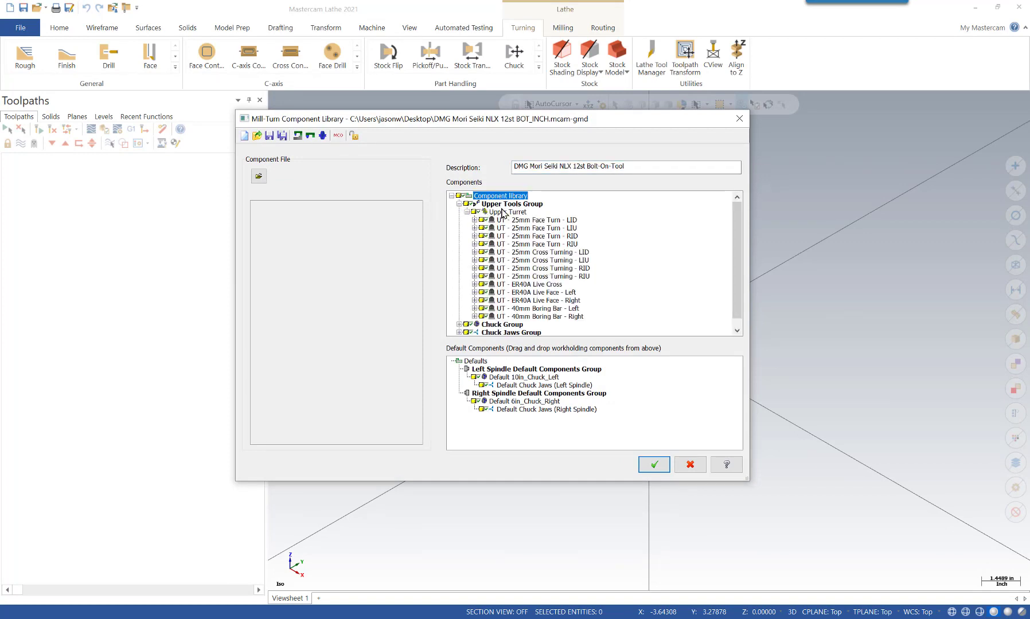
{"action": "left_click", "coordinate": [467, 212]}
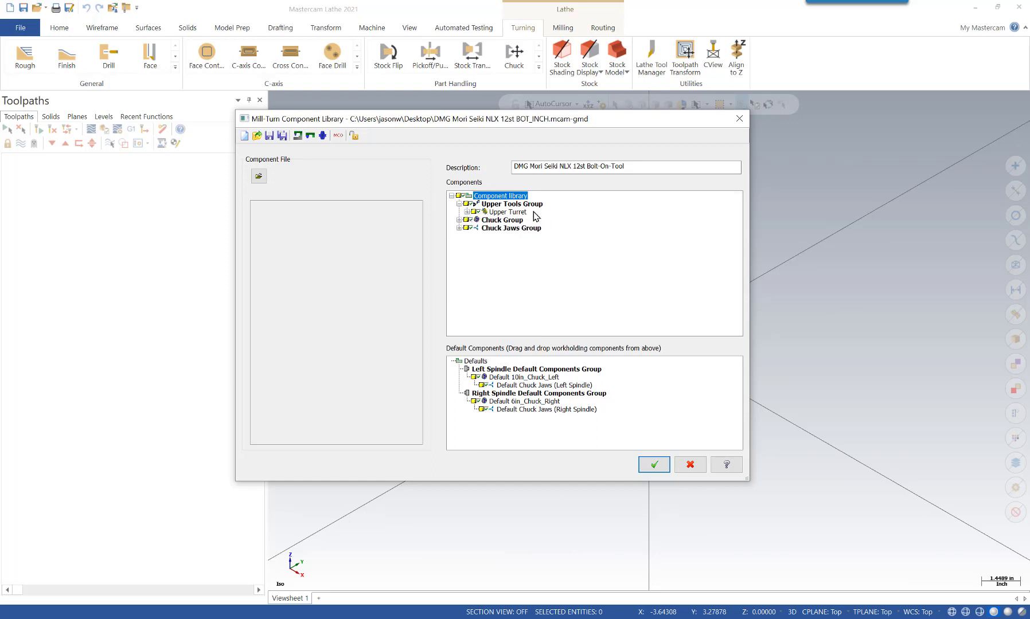
{"action": "left_click", "coordinate": [459, 220]}
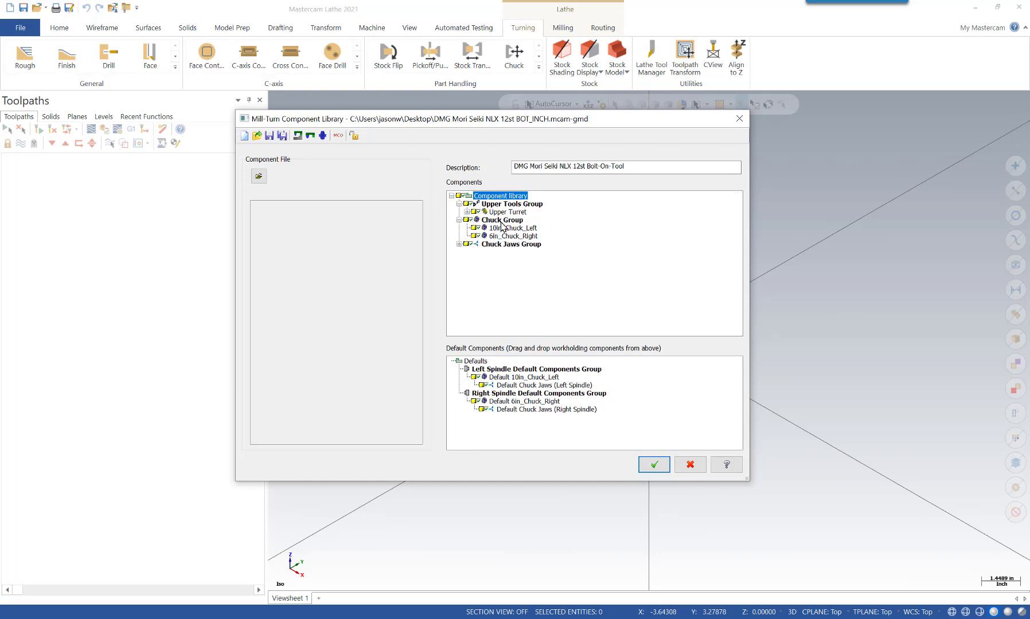
{"action": "left_click", "coordinate": [459, 245]}
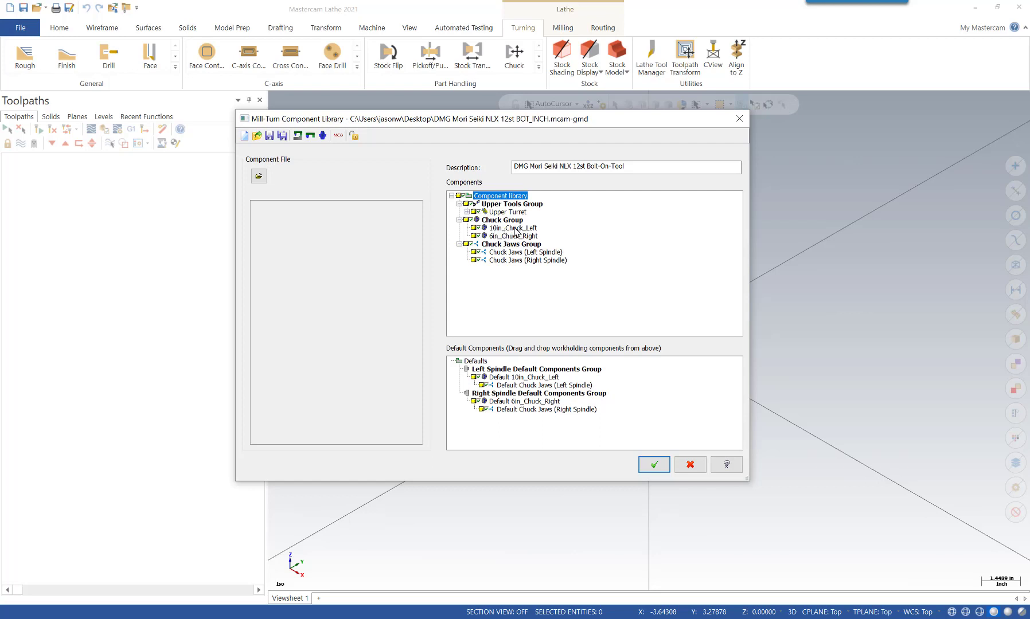
Step: Add a new chuck to the Chuck Group and name it 12in_Chuck_Both
{"action": "right_click", "coordinate": [515, 222]}
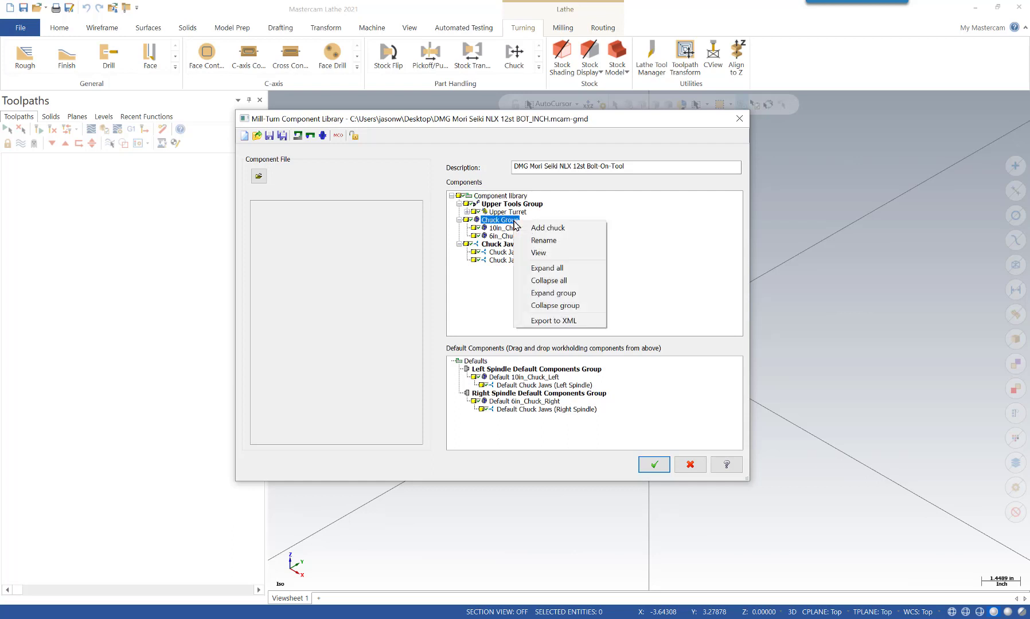
{"action": "left_click", "coordinate": [547, 228]}
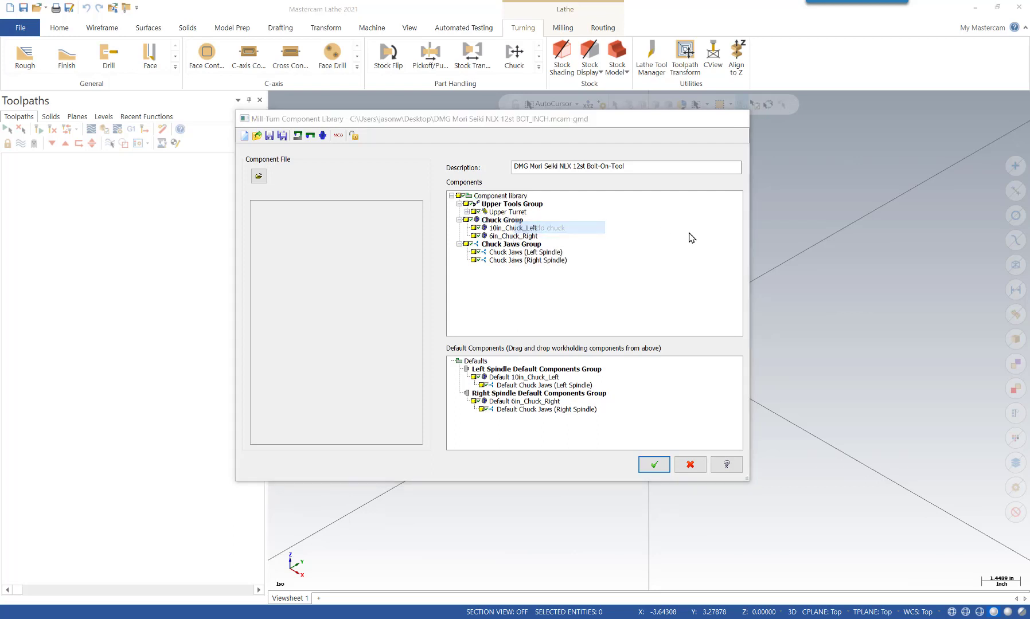
{"action": "left_click_drag", "start_coordinate": [331, 132], "coordinate": [213, 132]}
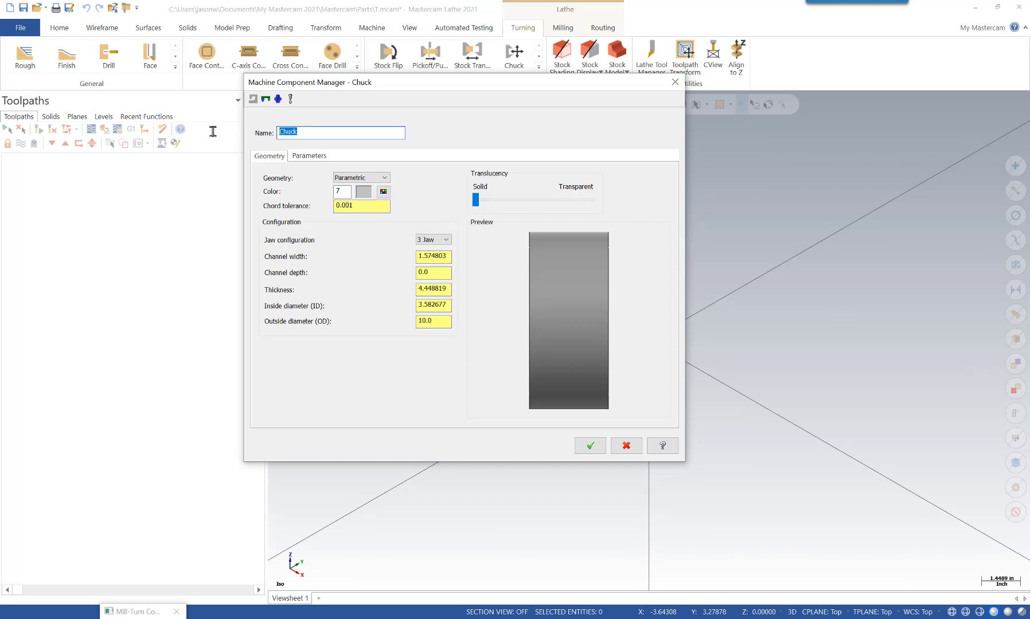
{"action": "type", "text": "12in_Chuck_left"}
{"action": "left_click_drag", "start_coordinate": [340, 131], "coordinate": [318, 132]}
{"action": "key", "text": "BackSpace"}
{"action": "type", "text": "Both"}
Step: Set the new chuck's outside diameter to 12 and its jaw configuration to 4 Jaw
{"action": "left_click", "coordinate": [444, 255]}
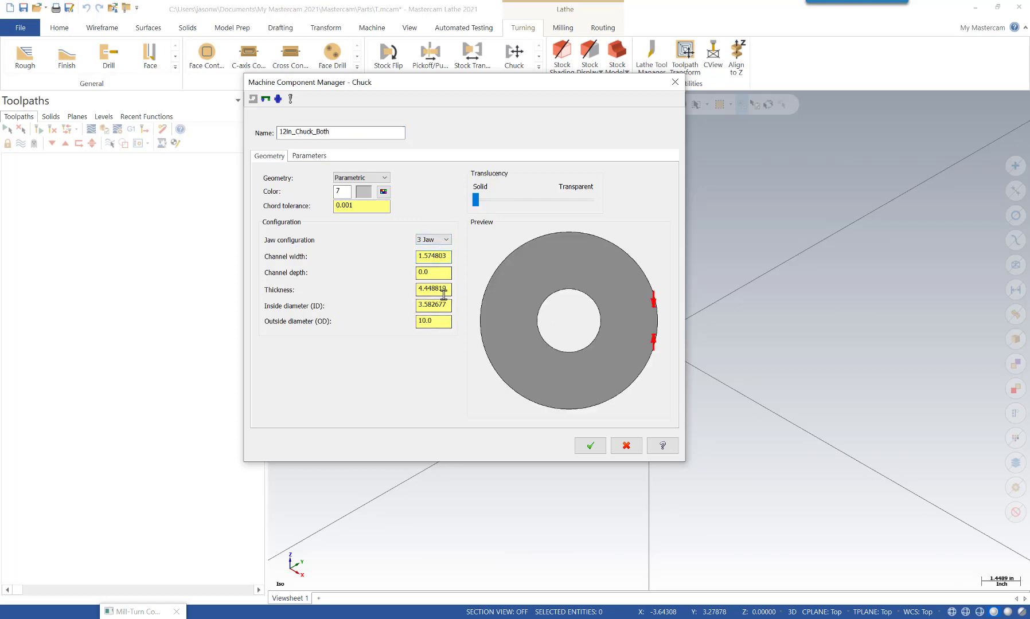
{"action": "key", "text": "Tab"}
{"action": "key", "text": "Tab"}
{"action": "key", "text": "Tab"}
{"action": "key", "text": "Tab"}
{"action": "type", "text": "12"}
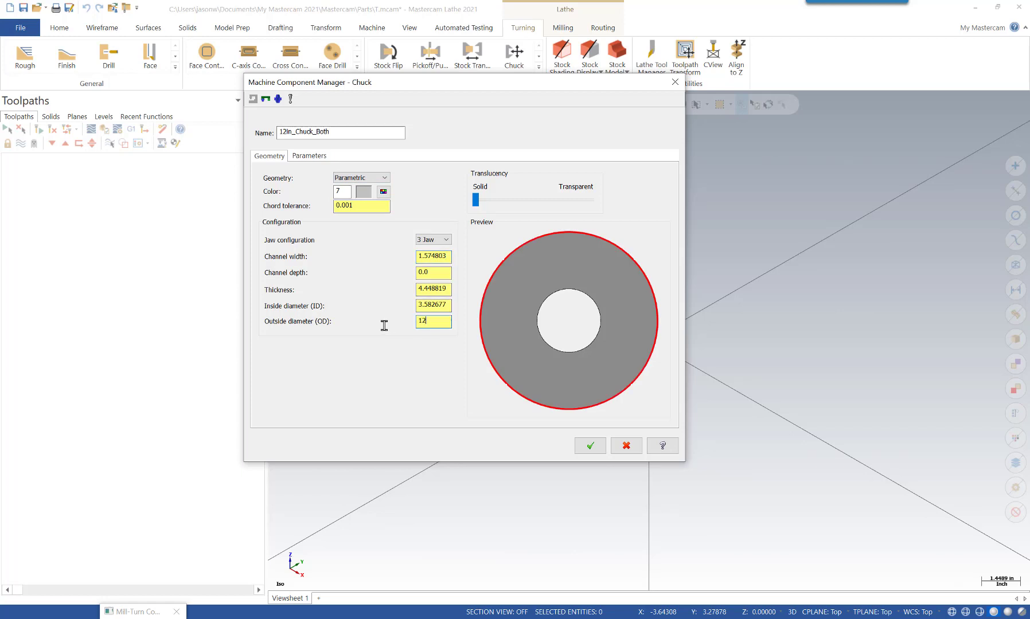
{"action": "key", "text": "Return"}
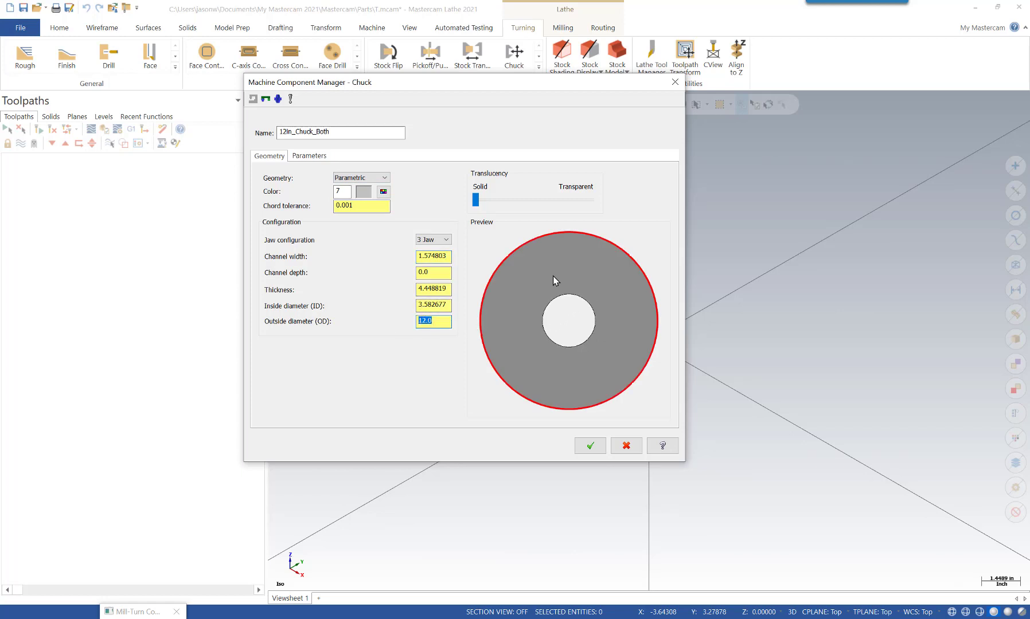
{"action": "left_click", "coordinate": [446, 240]}
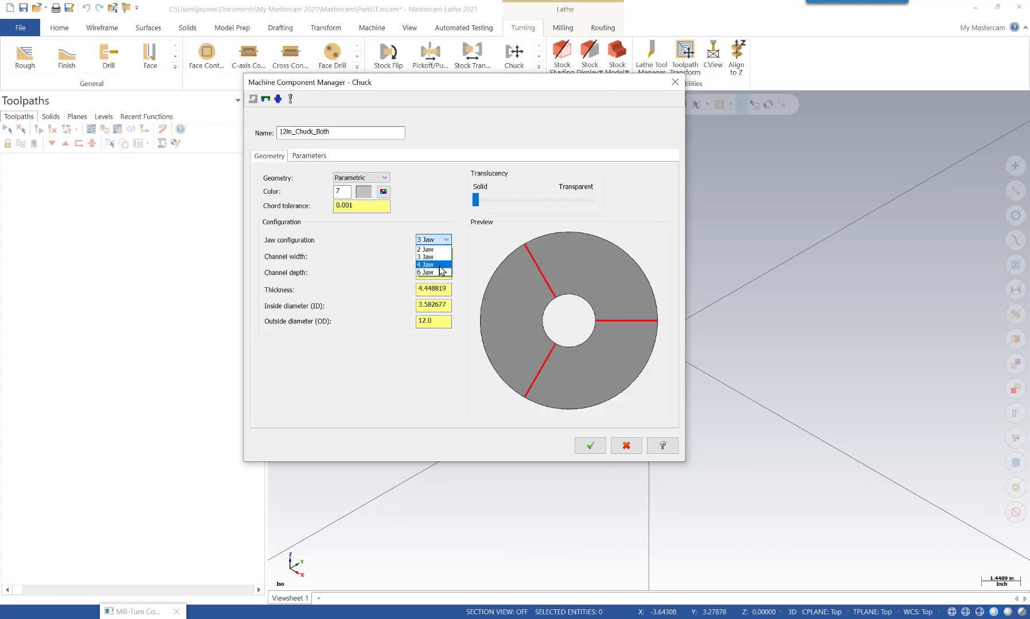
{"action": "left_click", "coordinate": [441, 265]}
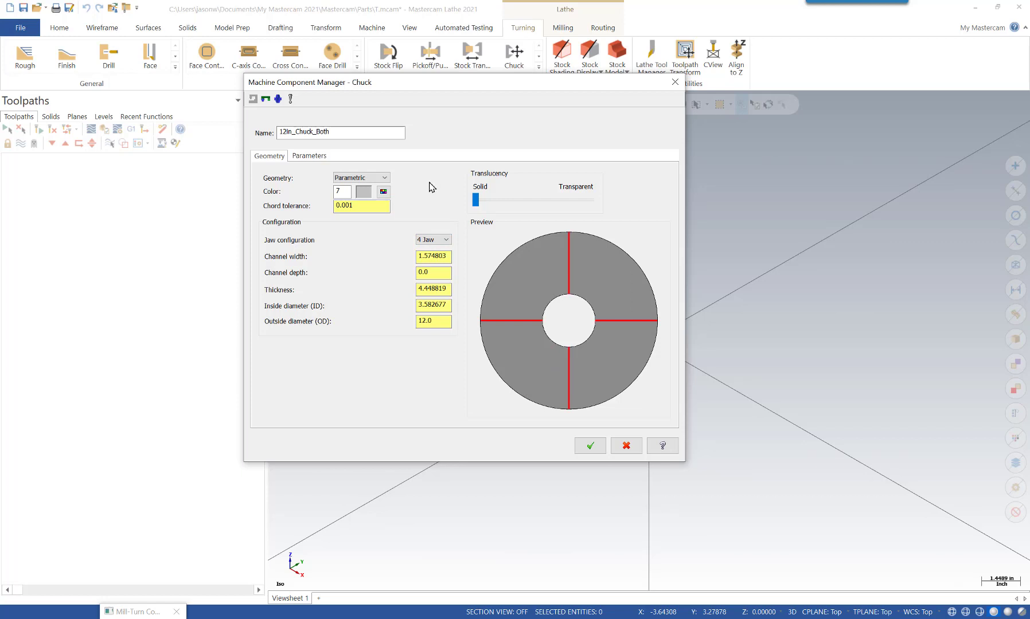
Step: Change the new chuck's maximum spindle speed and accept the chuck into the library
{"action": "left_click", "coordinate": [313, 155]}
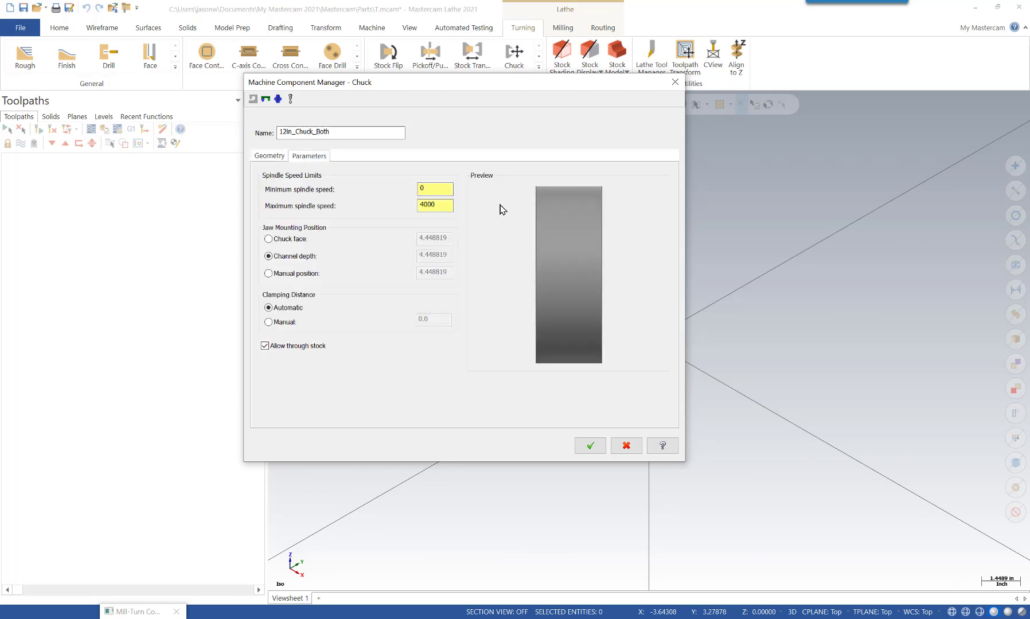
{"action": "double_click", "coordinate": [427, 205]}
{"action": "type", "text": "2"}
{"action": "key", "text": "Return"}
{"action": "left_click", "coordinate": [269, 156]}
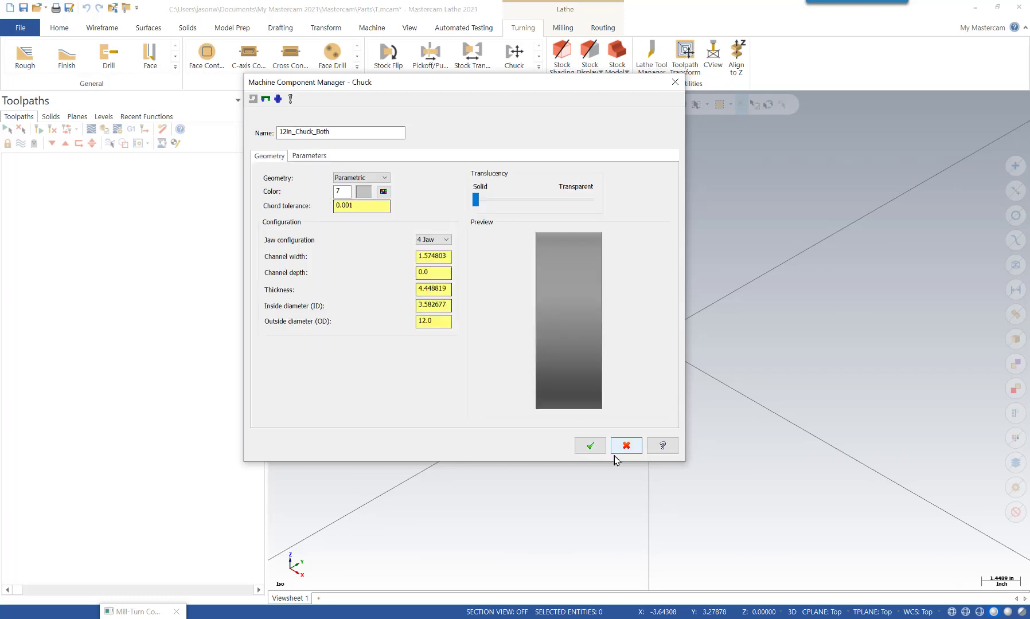
{"action": "left_click", "coordinate": [590, 446]}
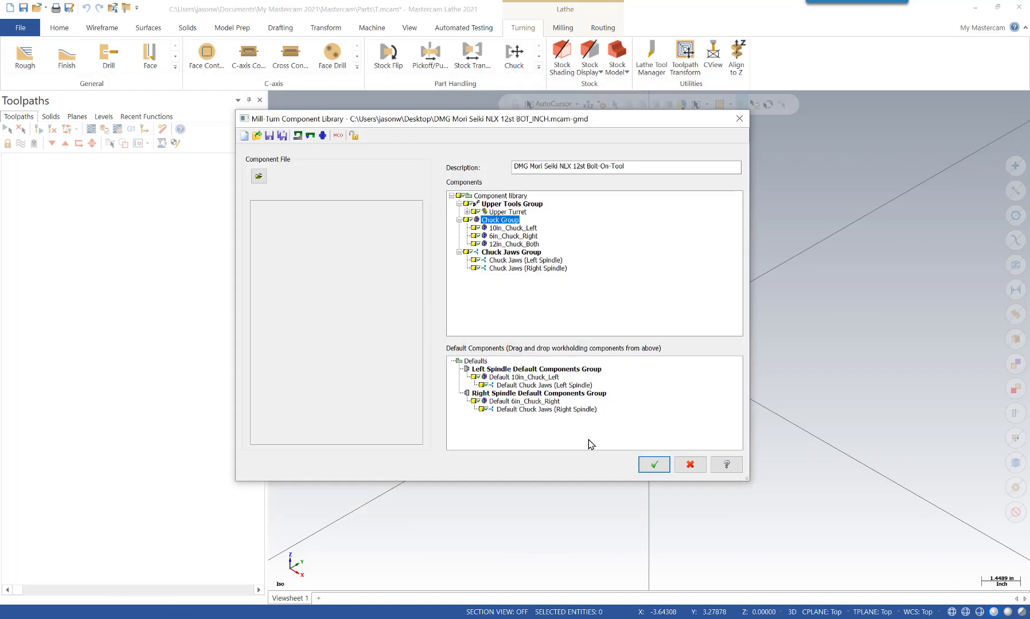
Step: Add new chuck jaws to the Chuck Jaws Group and name them 12in_Chuck_Jaw
{"action": "right_click", "coordinate": [527, 253]}
{"action": "left_click", "coordinate": [562, 264]}
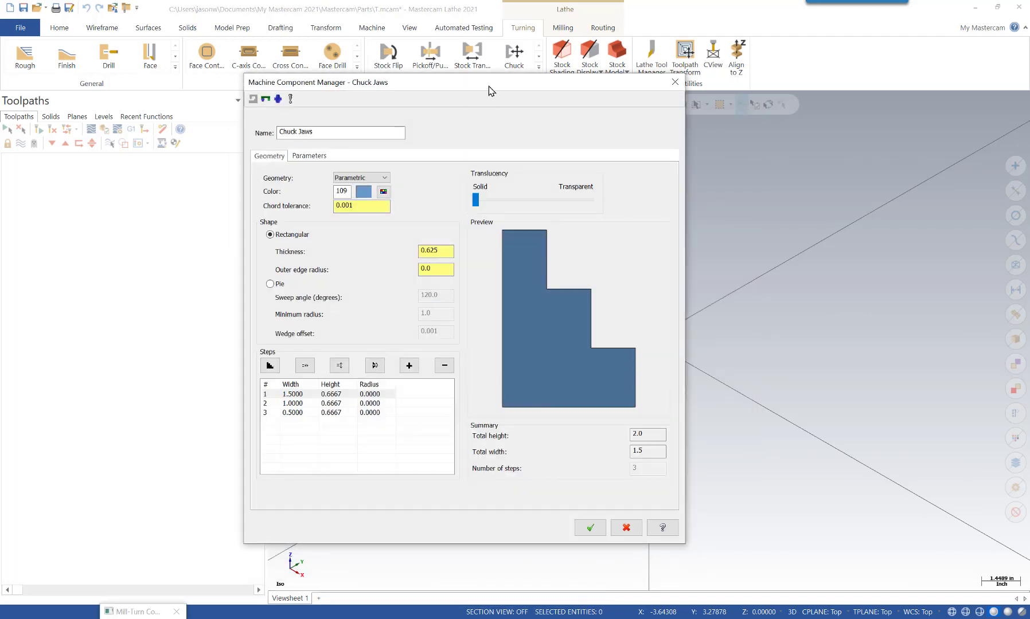
{"action": "left_click_drag", "start_coordinate": [489, 91], "coordinate": [526, 120]}
{"action": "left_click_drag", "start_coordinate": [372, 161], "coordinate": [270, 161]}
{"action": "type", "text": "12In_Chuck_Jaw"}
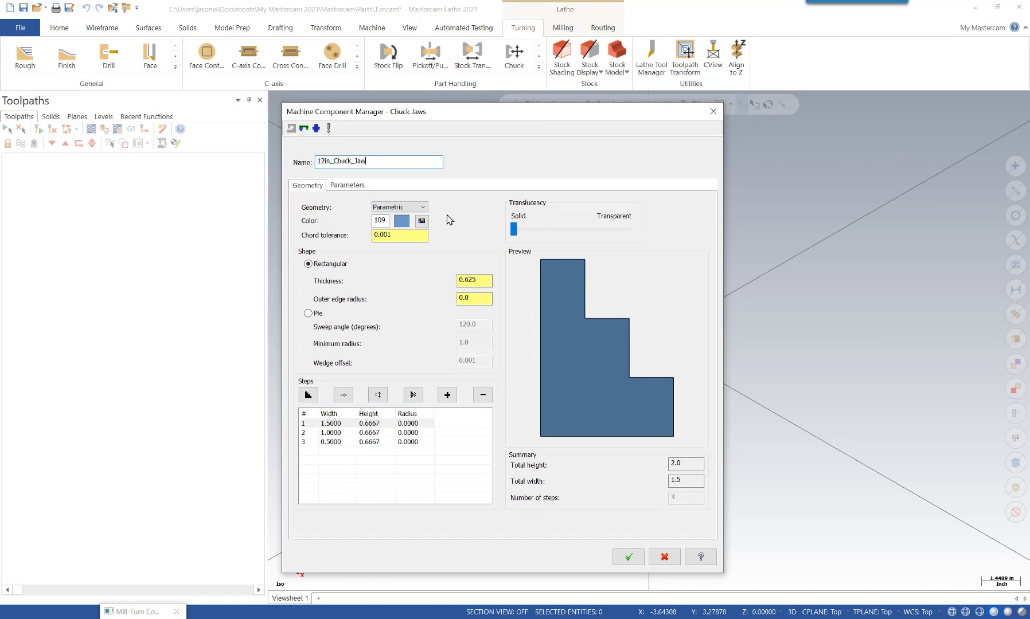
Step: Set the outer edge radius of the rectangular chuck jaw to 12
{"action": "left_click", "coordinate": [472, 280]}
{"action": "left_click", "coordinate": [485, 297]}
{"action": "left_click", "coordinate": [484, 282]}
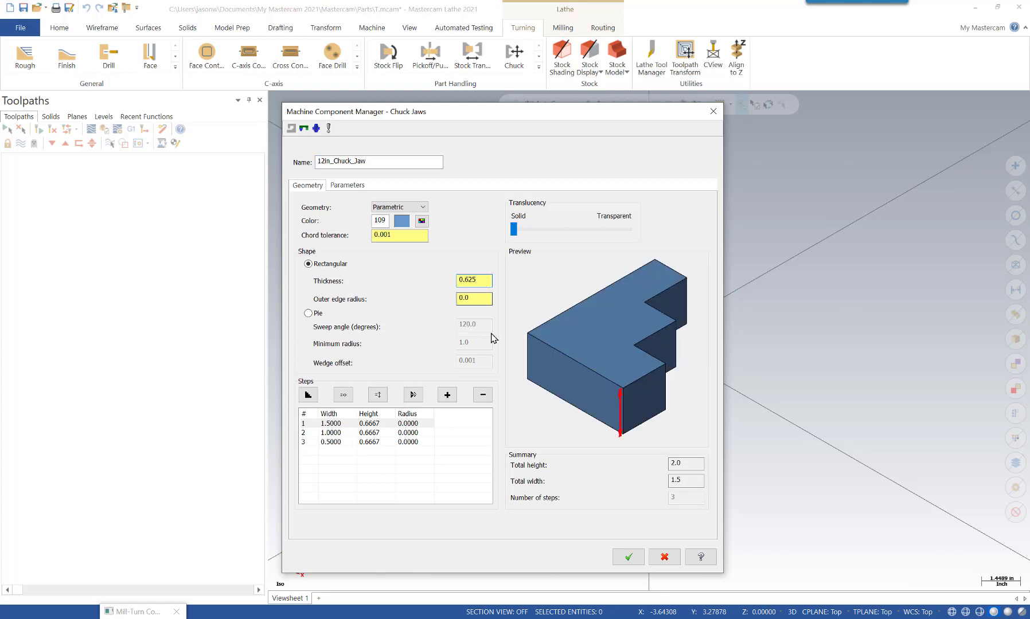
{"action": "left_click", "coordinate": [483, 299]}
{"action": "double_click", "coordinate": [480, 298]}
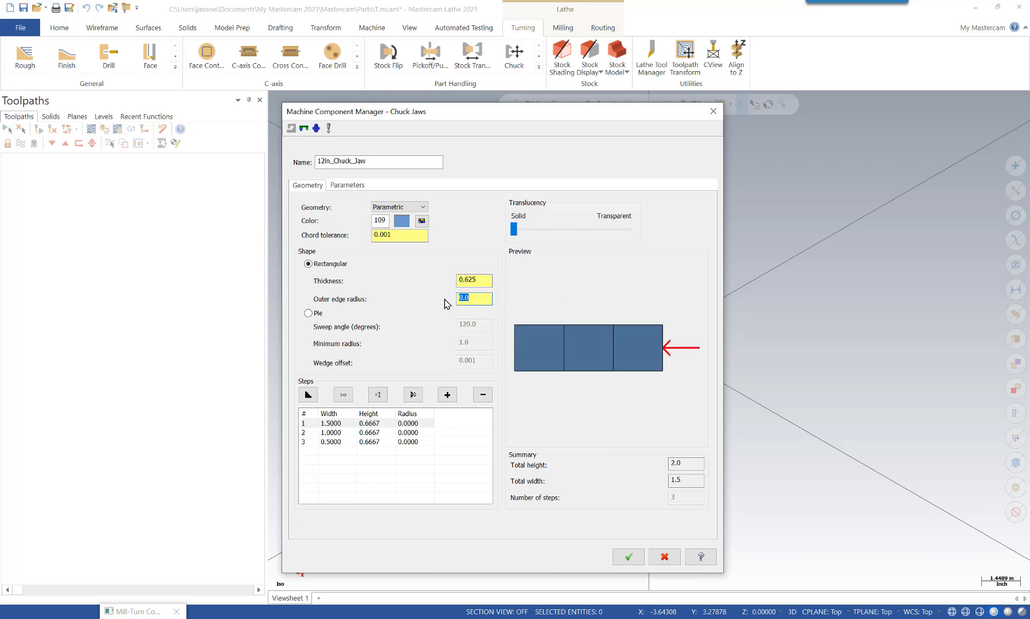
{"action": "key", "text": "Return"}
Step: Set the radius of the first step of the 12in_Chuck_Jaw to 4 and inspect the stepped shape in the preview
{"action": "left_click", "coordinate": [411, 431]}
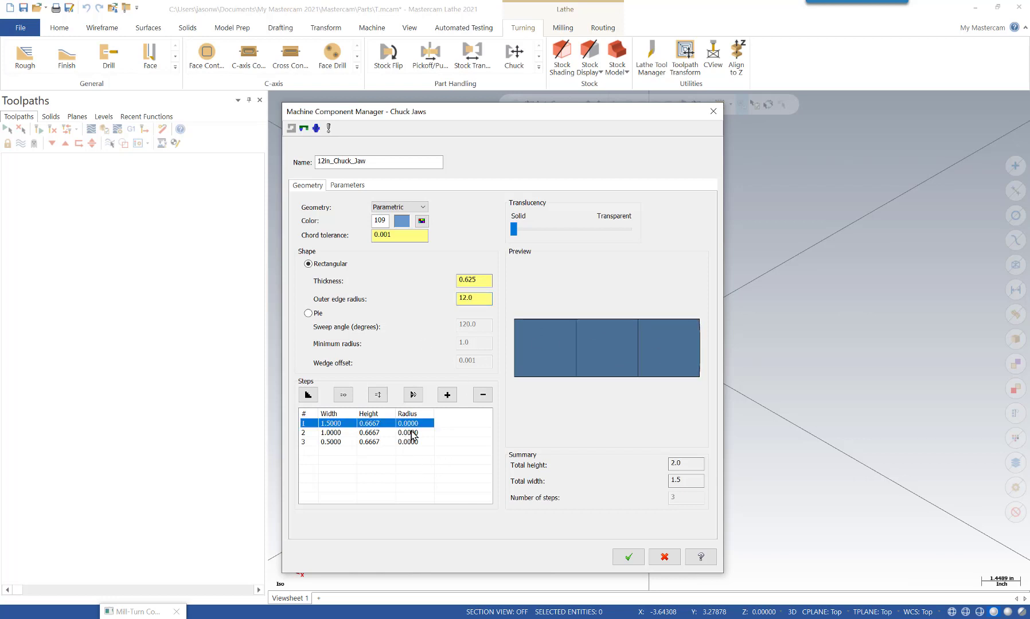
{"action": "left_click", "coordinate": [412, 432]}
{"action": "left_click", "coordinate": [410, 441]}
{"action": "middle_click_drag", "start_coordinate": [572, 283], "coordinate": [613, 310]}
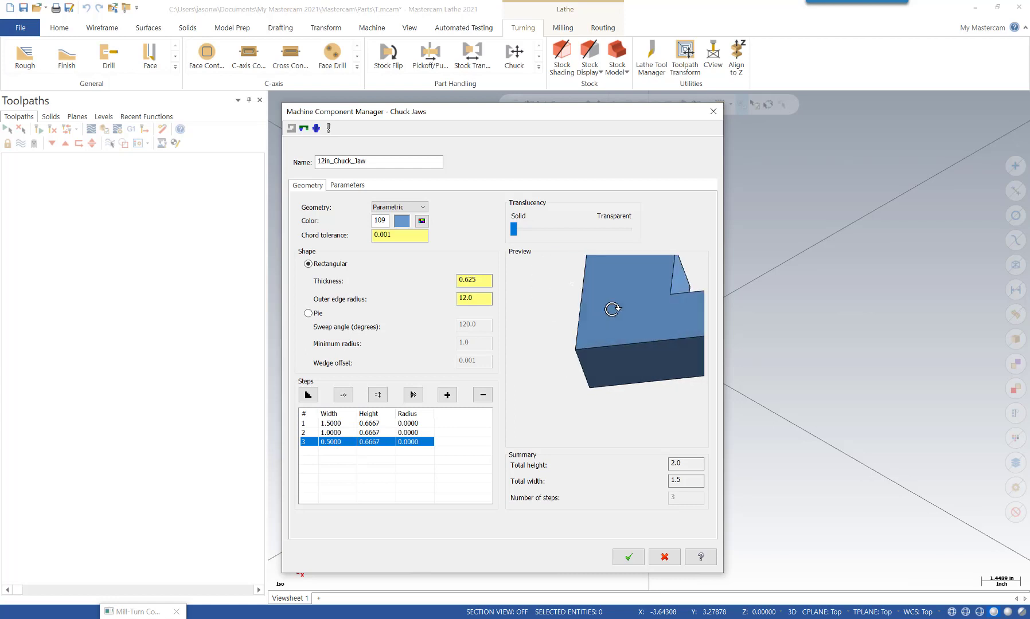
{"action": "right_click", "coordinate": [549, 312]}
{"action": "left_click", "coordinate": [559, 351]}
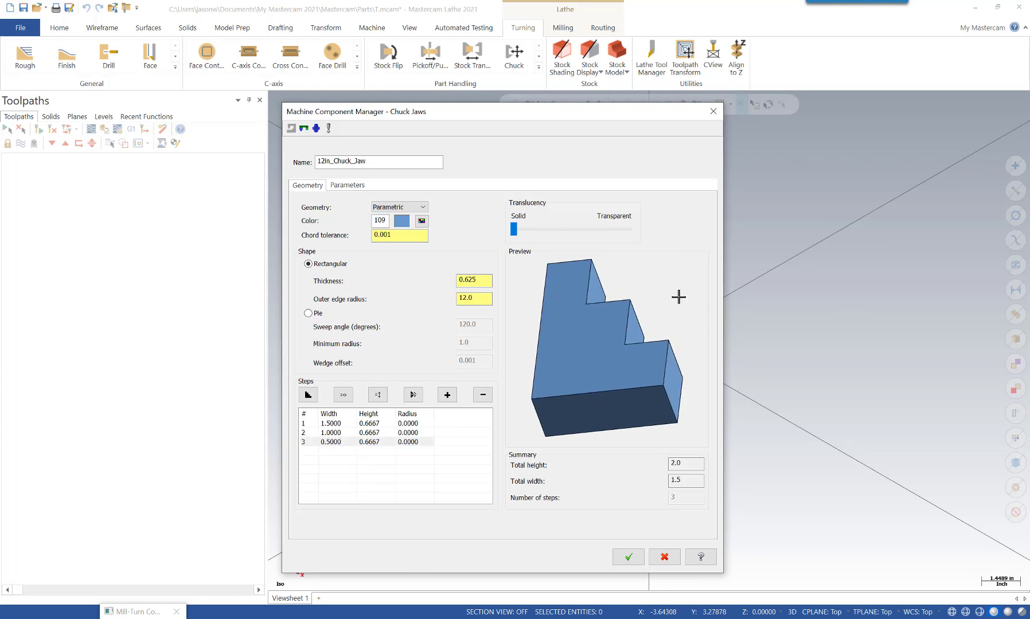
{"action": "middle_click_drag", "start_coordinate": [663, 290], "coordinate": [684, 296]}
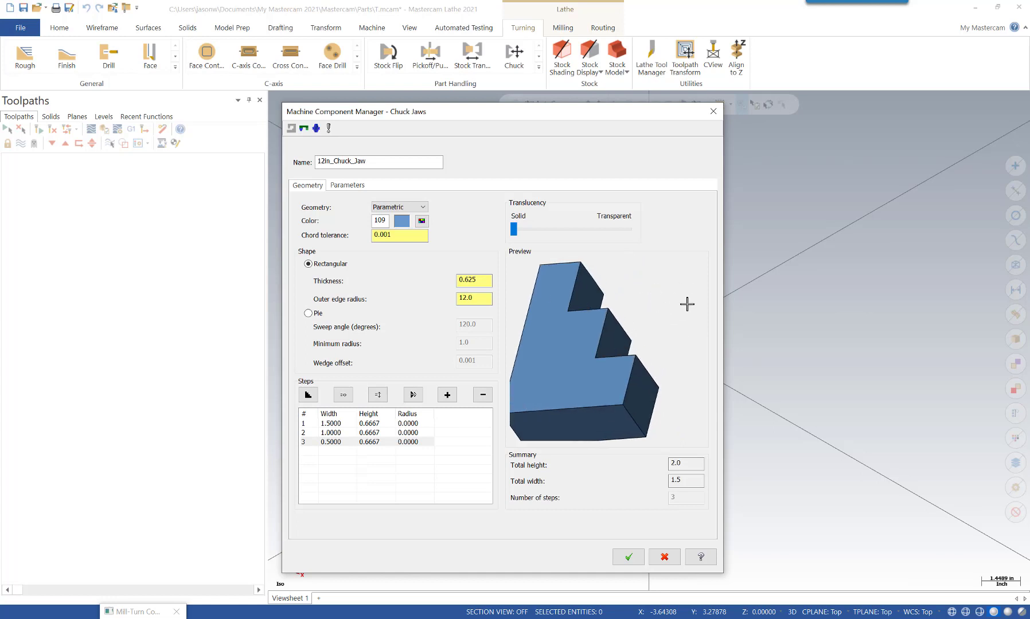
{"action": "double_click", "coordinate": [417, 424]}
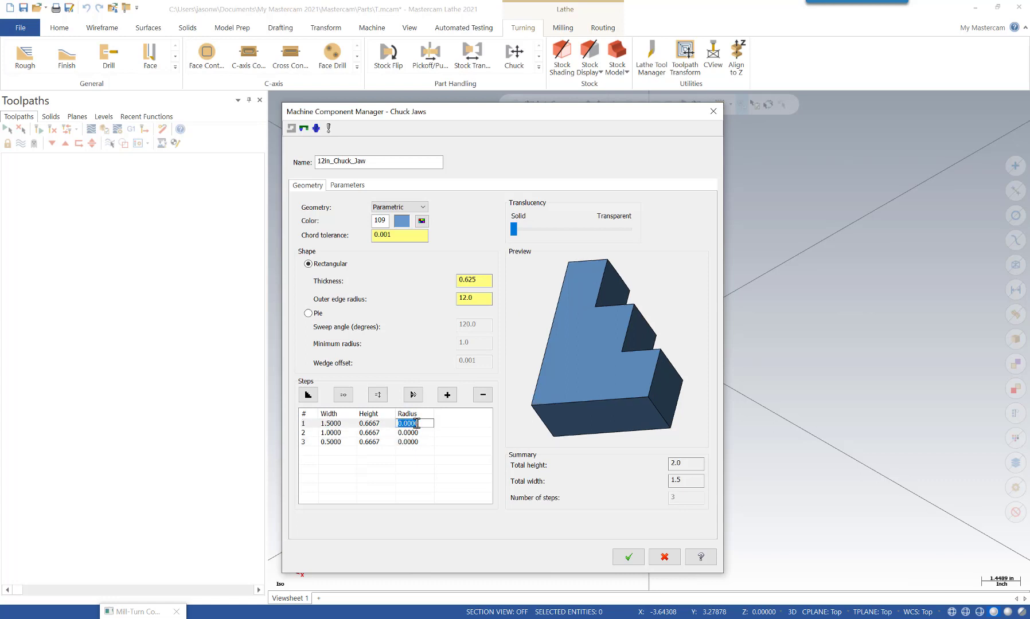
{"action": "type", "text": "4"}
{"action": "key", "text": "Return"}
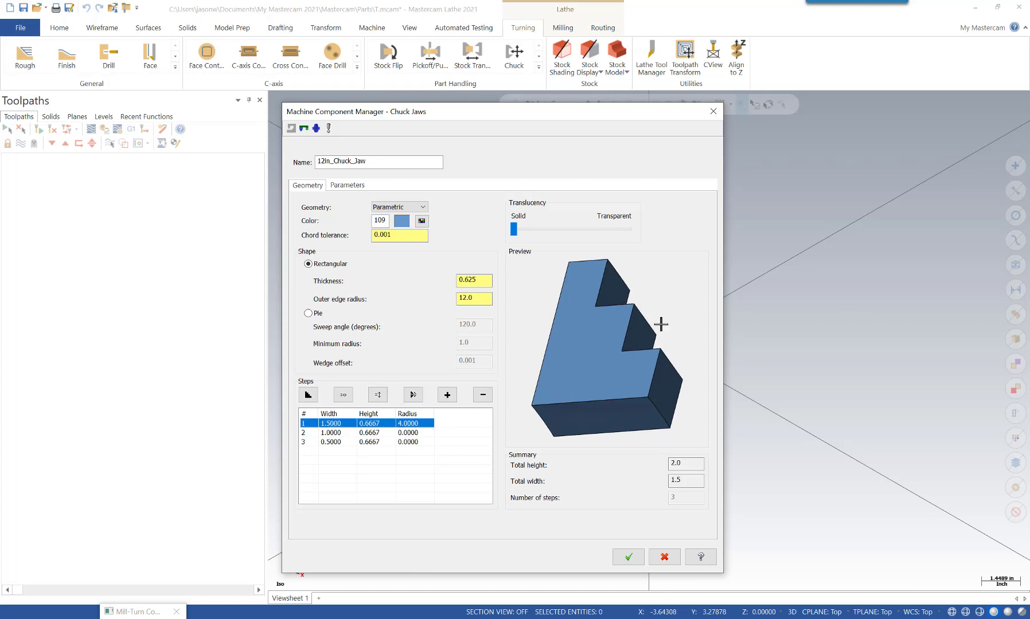
{"action": "mouse_move", "coordinate": [677, 299]}
{"action": "left_mouse_down"}
{"action": "mouse_move", "coordinate": [647, 289]}
{"action": "mouse_move", "coordinate": [662, 295]}
{"action": "left_mouse_up"}
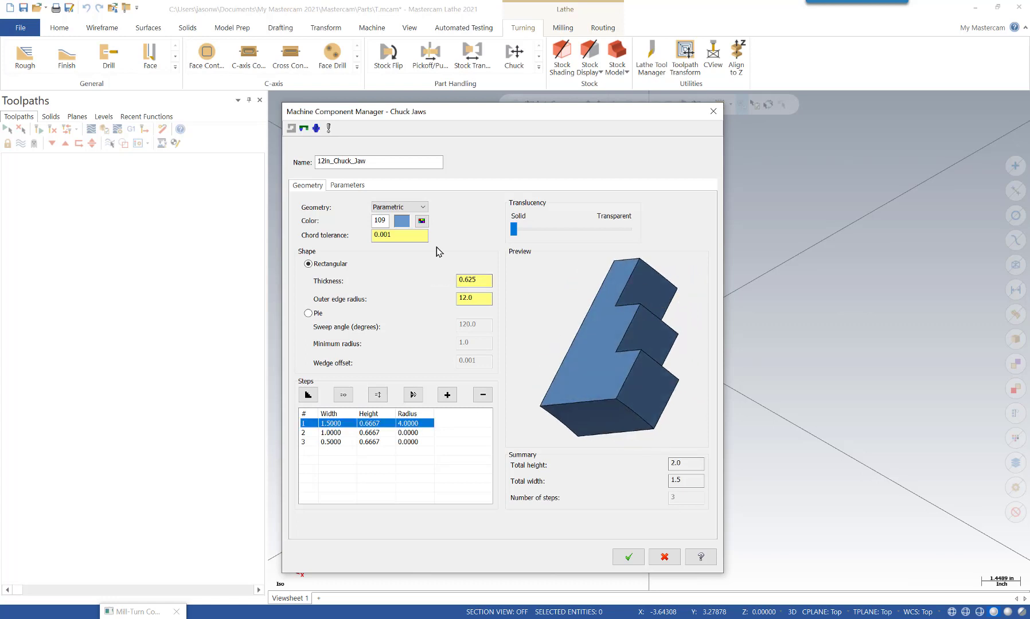
Step: Set the jaw's reference point at the lower corner of the widest step and accept the jaws into the library
{"action": "left_click", "coordinate": [347, 186]}
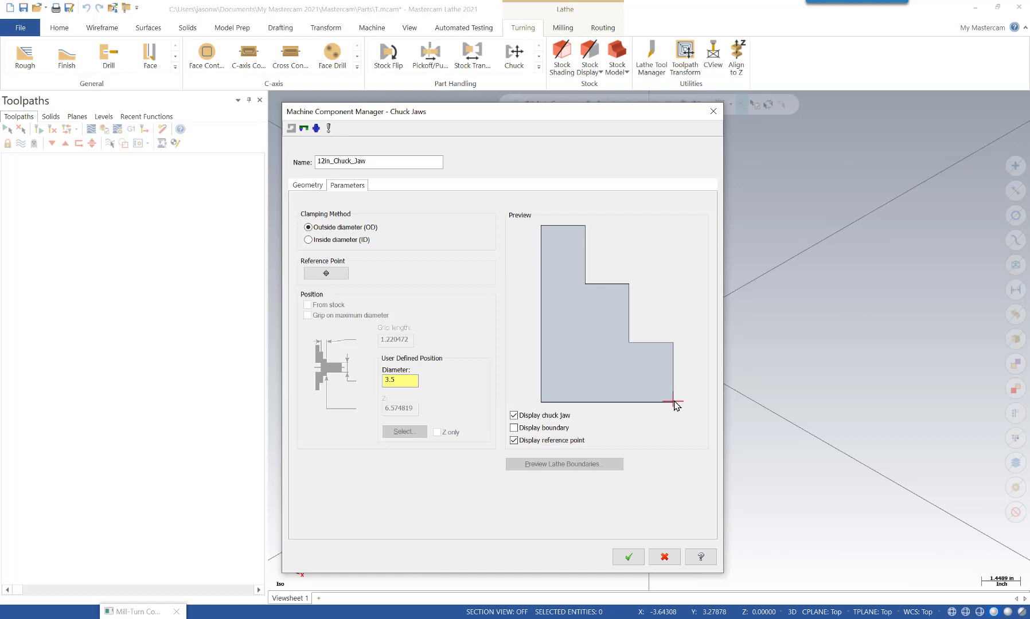
{"action": "left_click", "coordinate": [326, 274]}
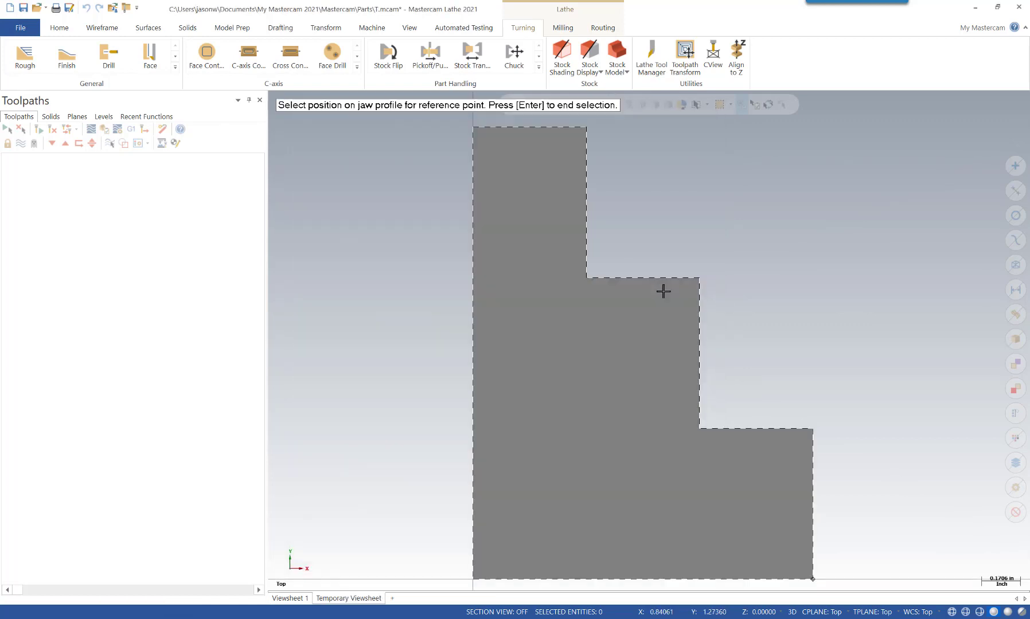
{"action": "left_click", "coordinate": [812, 579]}
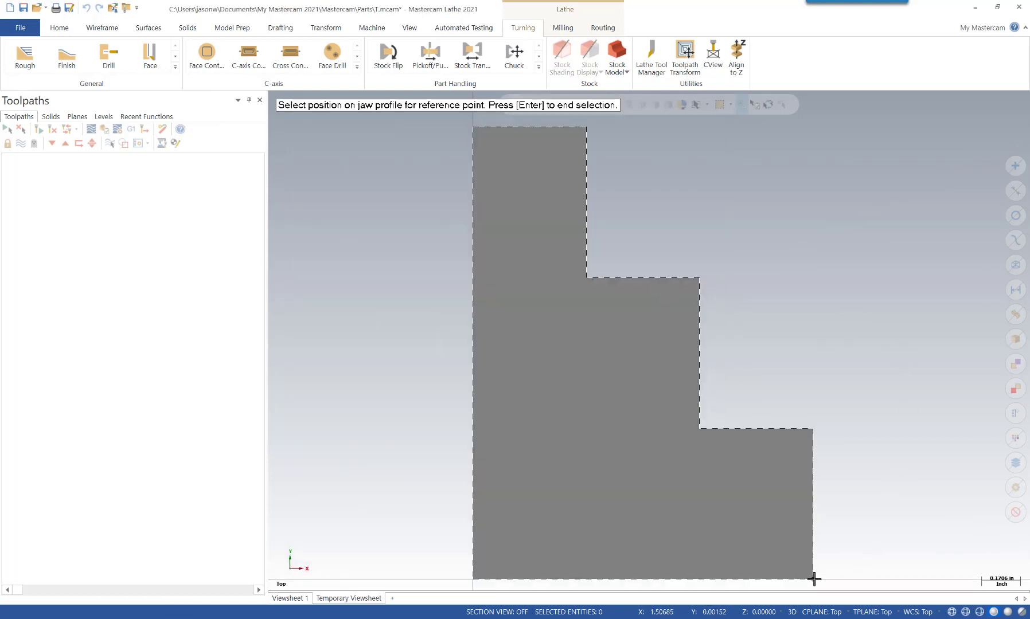
{"action": "key", "text": "Return"}
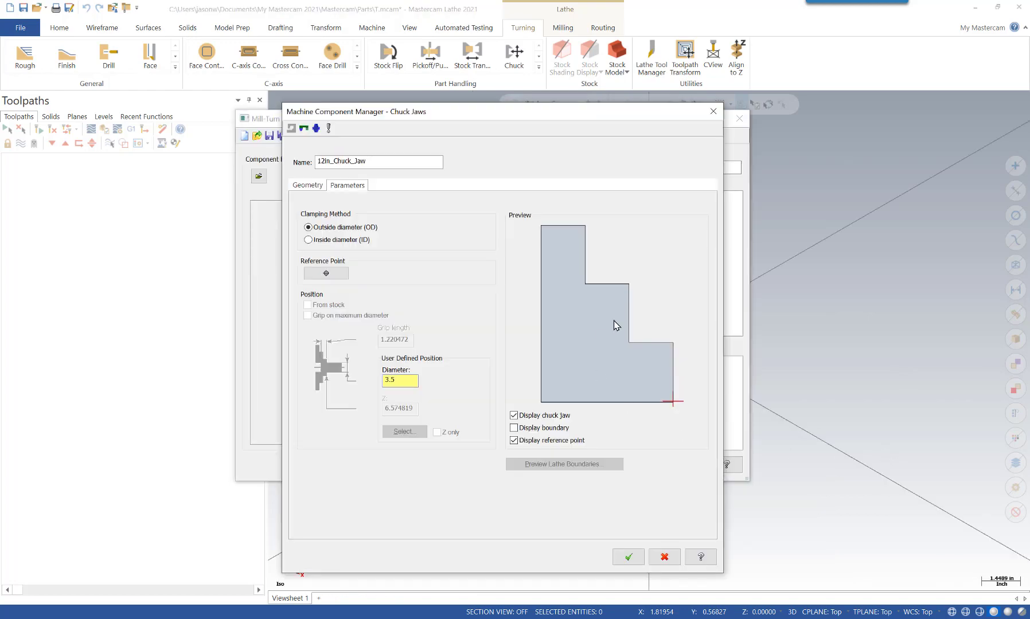
{"action": "left_click", "coordinate": [626, 556]}
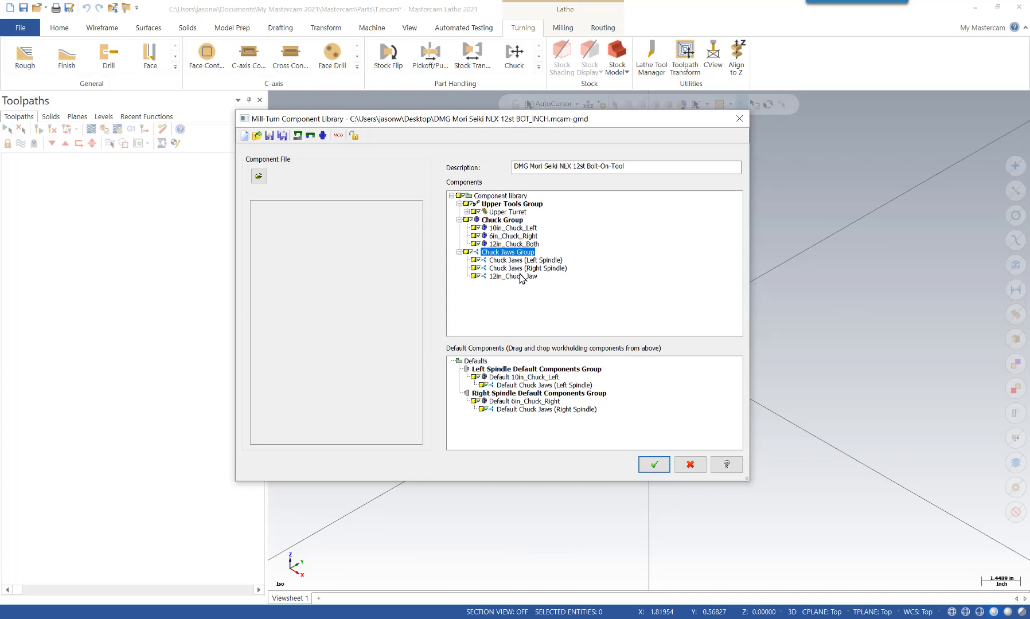
Step: Delete the default chuck jaws and the default 10in chuck from the Left Spindle Default Components Group
{"action": "left_click", "coordinate": [539, 386]}
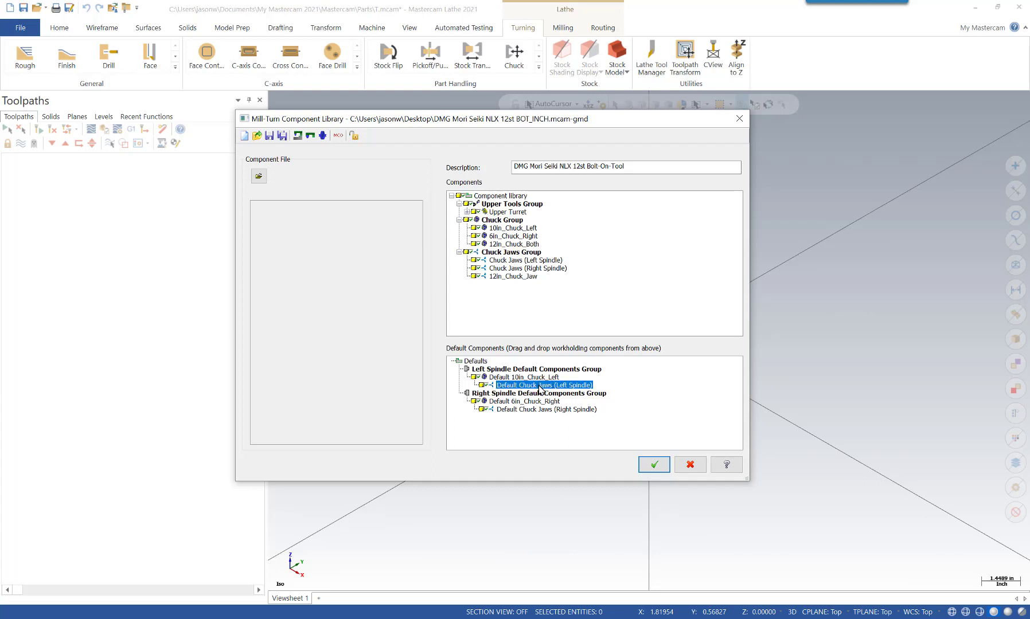
{"action": "right_click", "coordinate": [540, 390]}
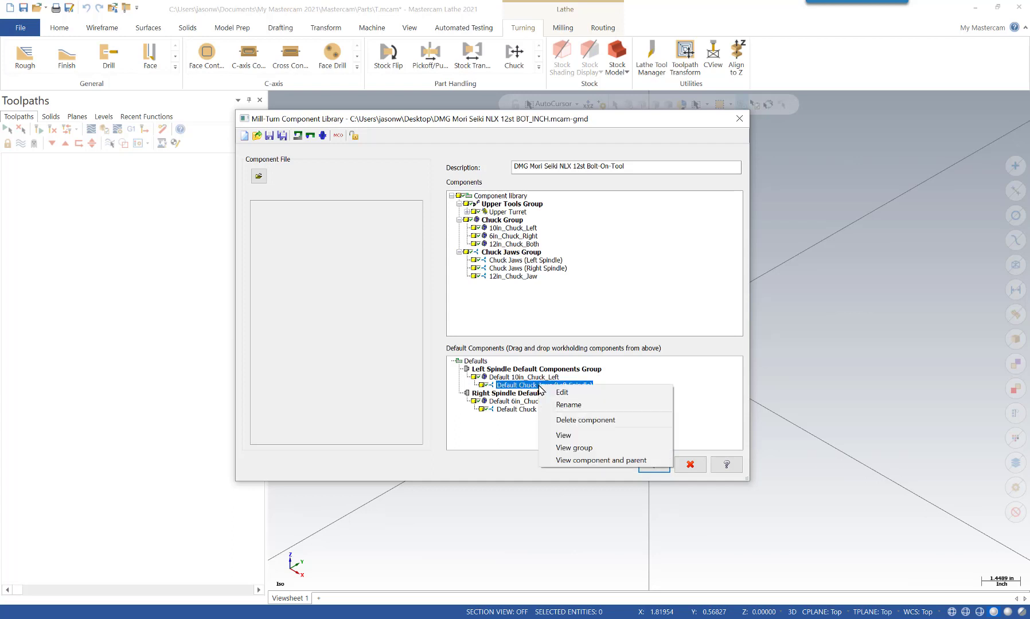
{"action": "left_click", "coordinate": [576, 420]}
{"action": "left_click", "coordinate": [510, 329]}
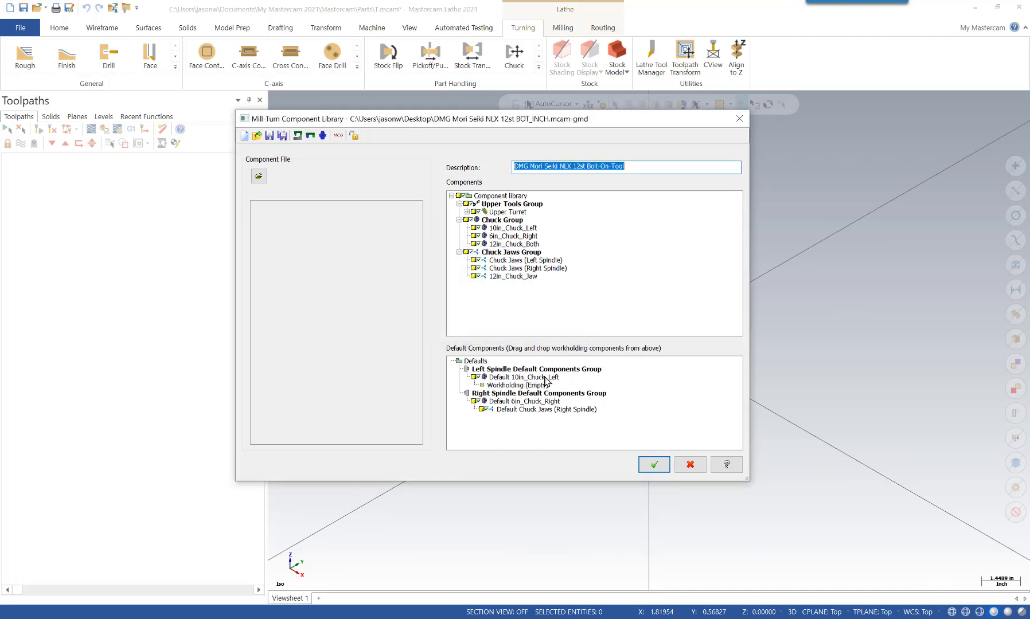
{"action": "right_click", "coordinate": [551, 380]}
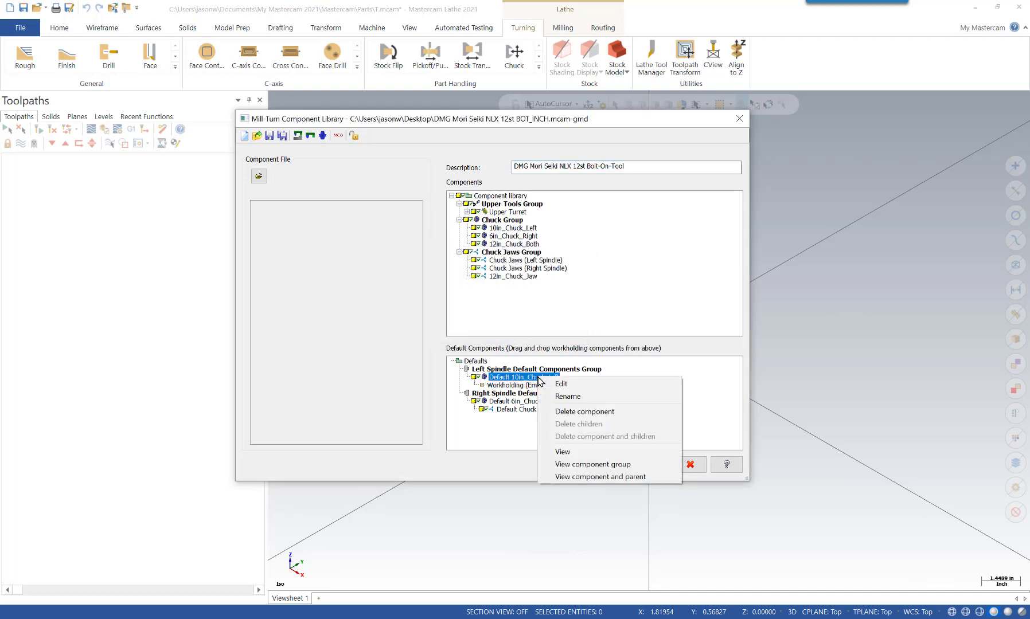
{"action": "left_click", "coordinate": [574, 412]}
{"action": "left_click", "coordinate": [510, 328]}
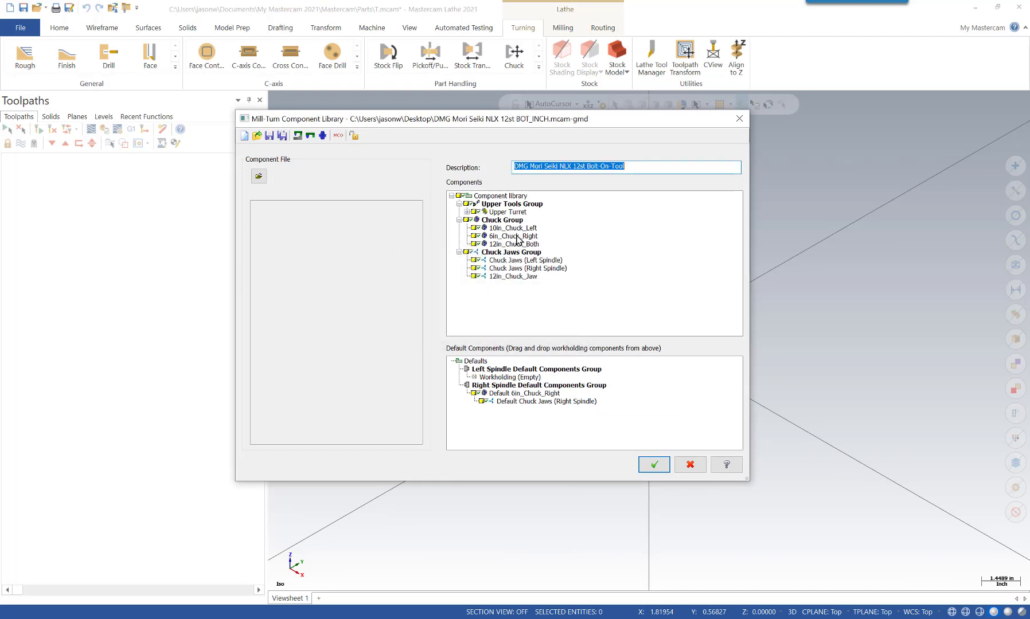
Step: Assign 12in_Chuck_Both with 12in_Chuck_Jaw as the left spindle default workholding and save the component library
{"action": "left_click_drag", "start_coordinate": [517, 248], "coordinate": [524, 382]}
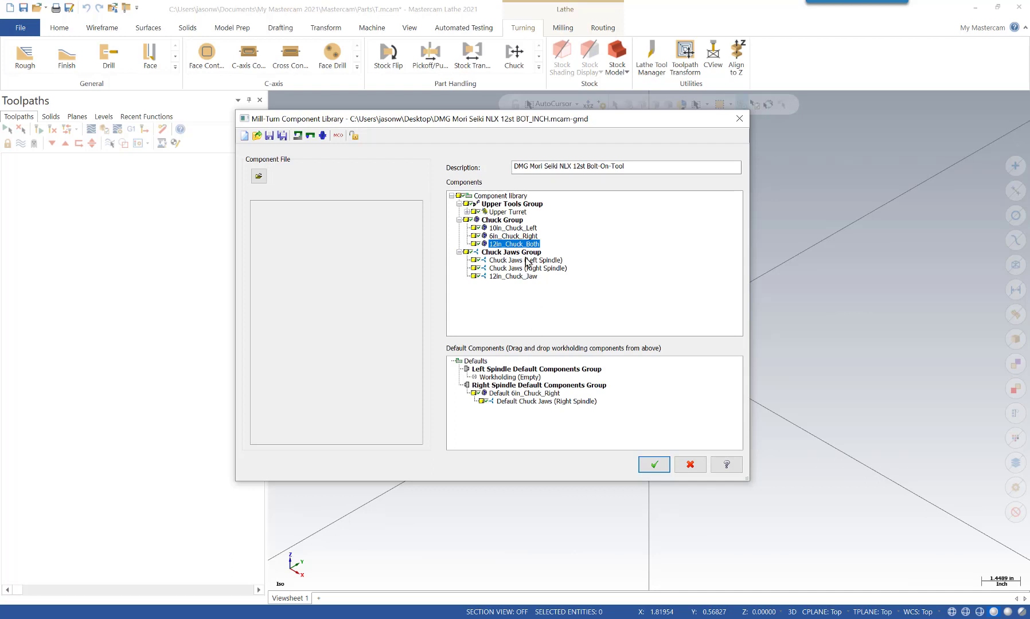
{"action": "left_click_drag", "start_coordinate": [519, 246], "coordinate": [528, 379]}
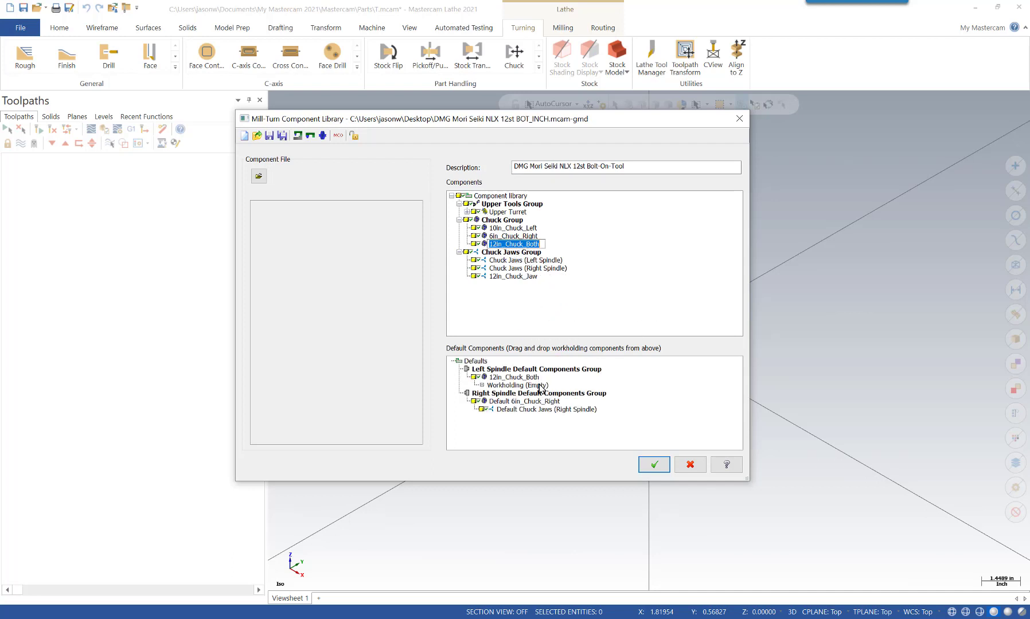
{"action": "left_click", "coordinate": [516, 277]}
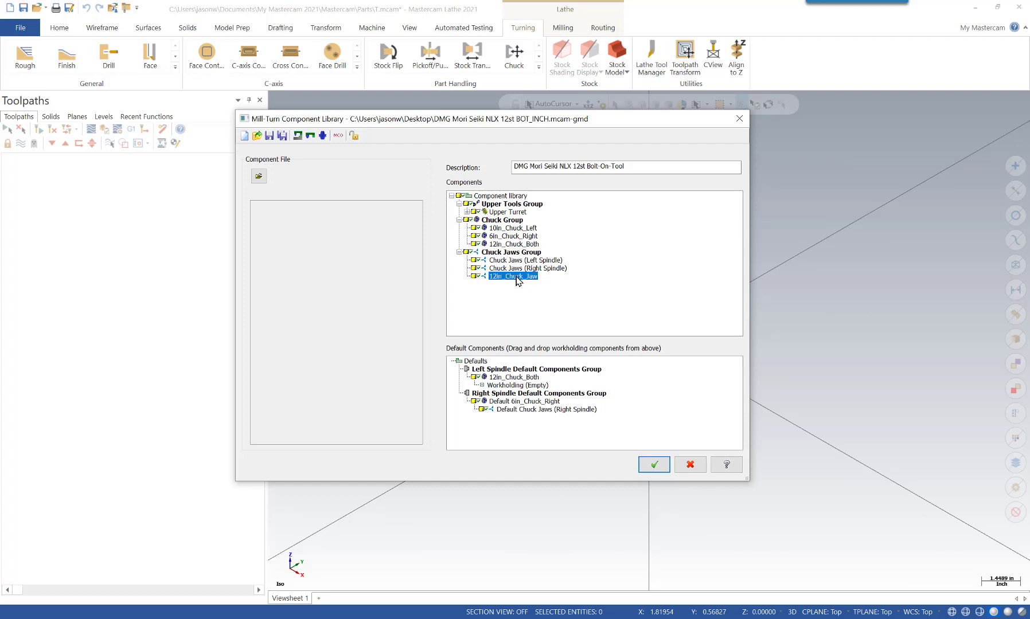
{"action": "left_click_drag", "start_coordinate": [519, 280], "coordinate": [528, 387]}
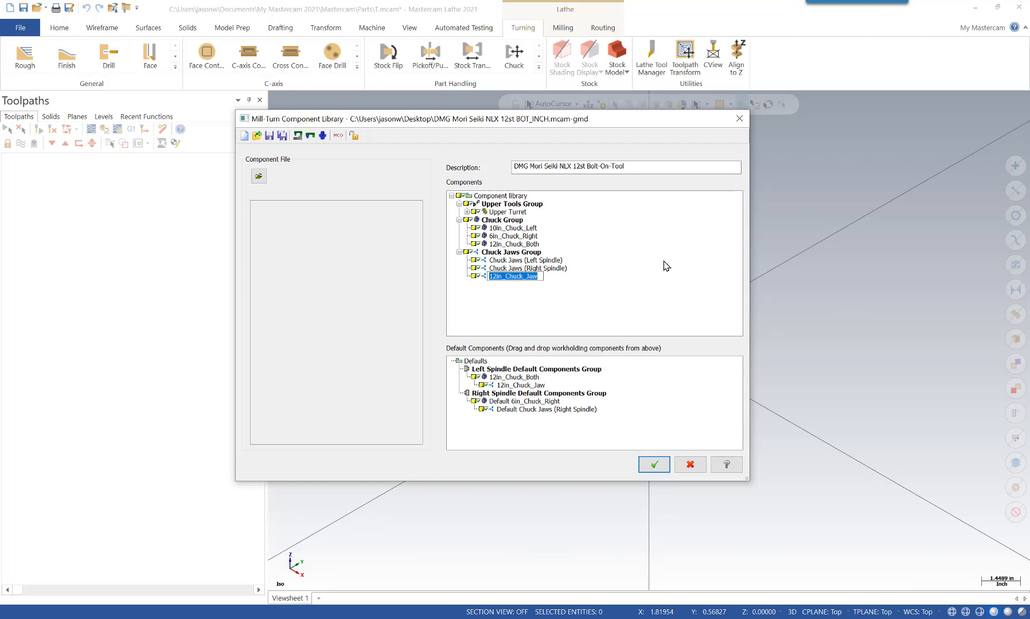
{"action": "left_click", "coordinate": [620, 271]}
{"action": "left_click", "coordinate": [269, 136]}
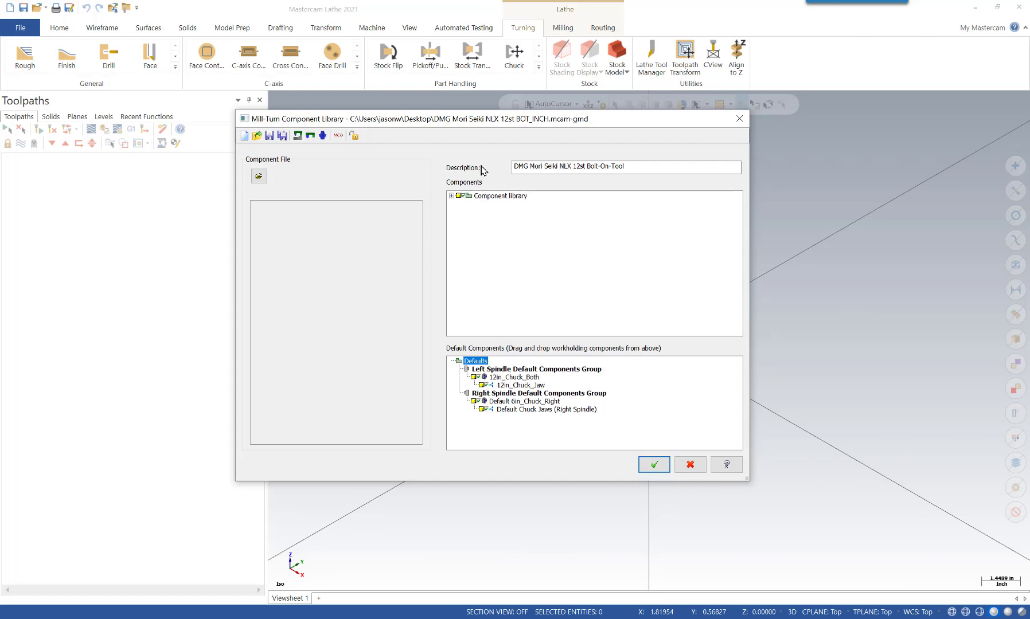
Step: Convert the units of the whole component library to metric
{"action": "double_click", "coordinate": [457, 197]}
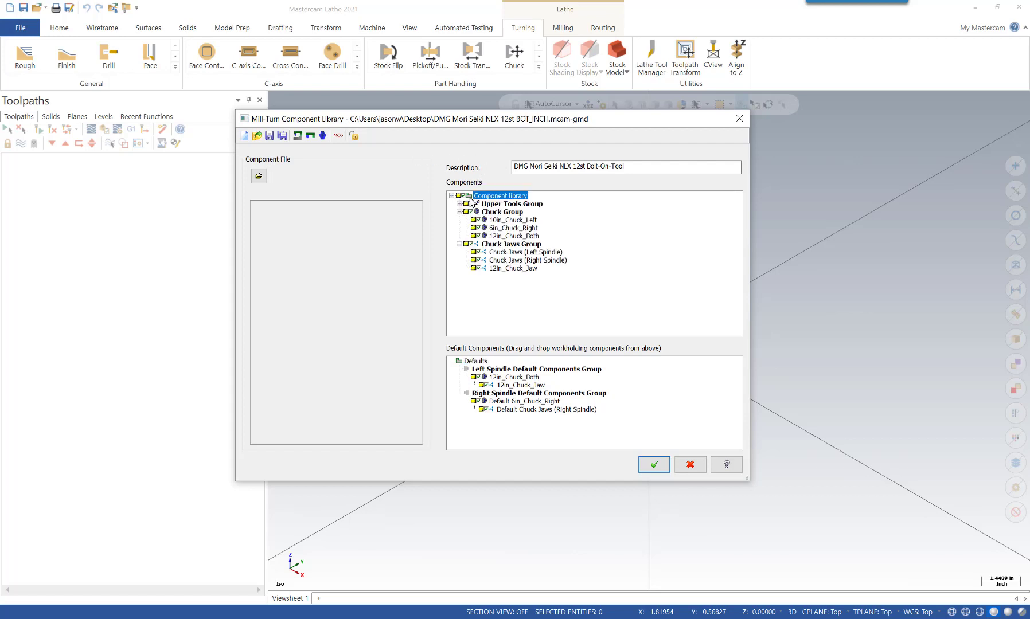
{"action": "right_click", "coordinate": [516, 199]}
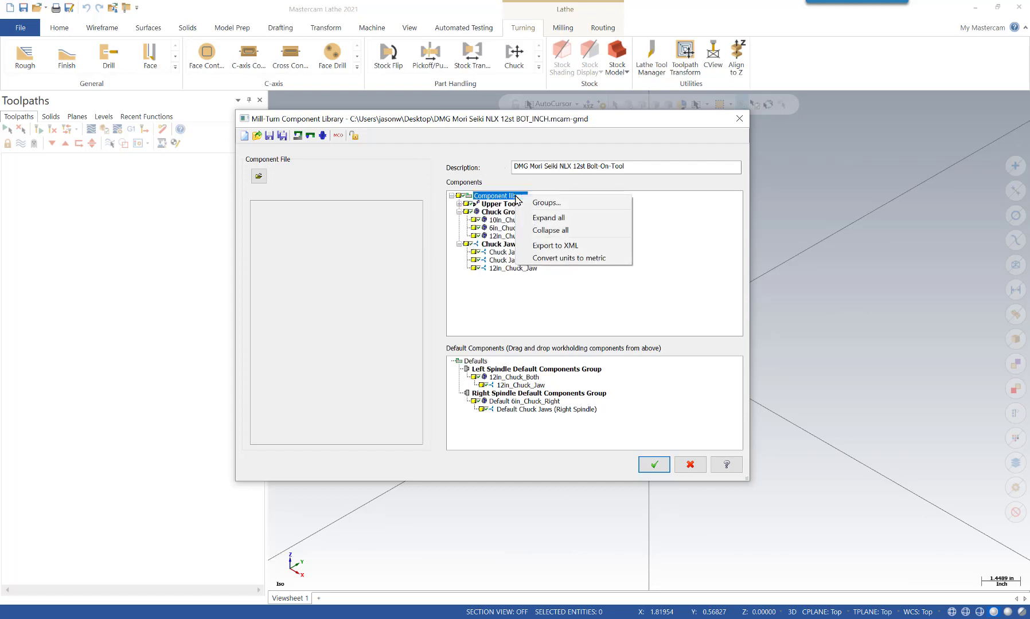
{"action": "left_click", "coordinate": [569, 259]}
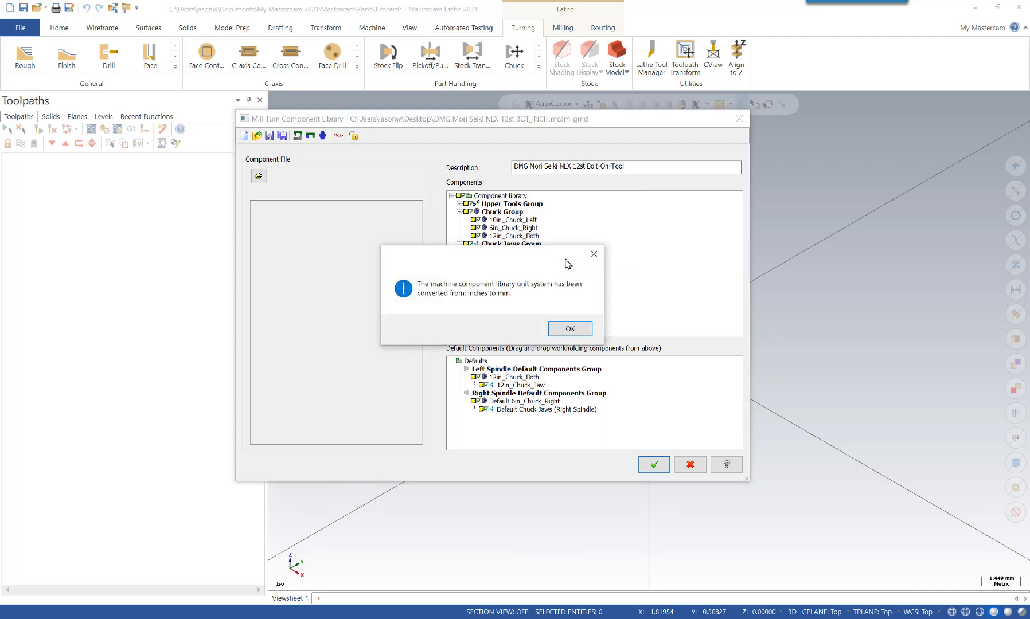
{"action": "left_click", "coordinate": [571, 329]}
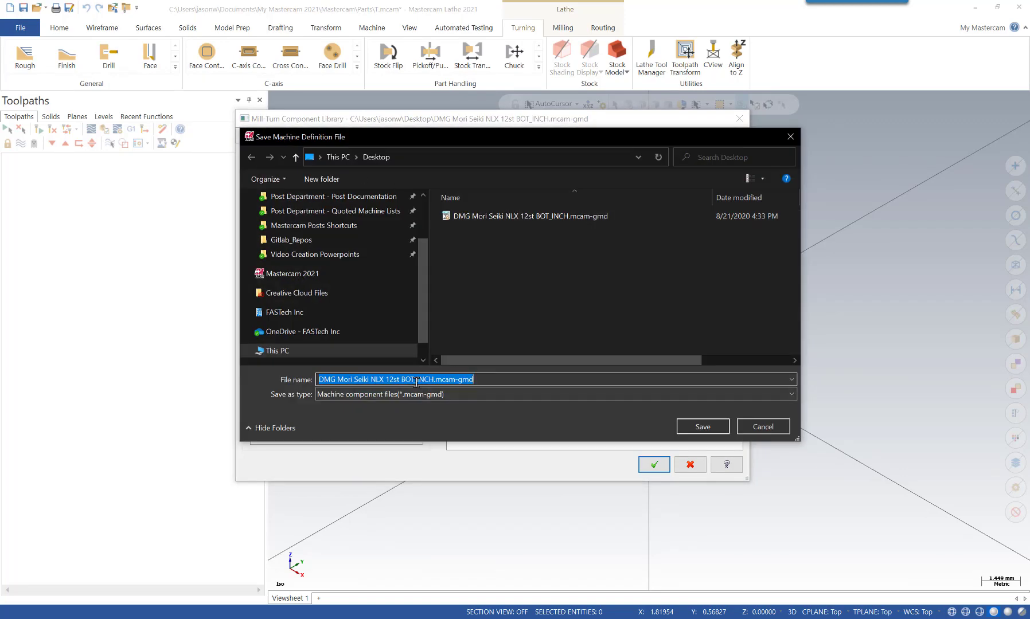
Step: Save the metric library on the Desktop as DMG Mori Seiki NLX 12st BOT_MM.mcam-gmd and close the component library
{"action": "left_click", "coordinate": [446, 382]}
{"action": "key", "text": "BackSpace"}
{"action": "key", "text": "BackSpace"}
{"action": "key", "text": "BackSpace"}
{"action": "key", "text": "BackSpace"}
{"action": "type", "text": "MM"}
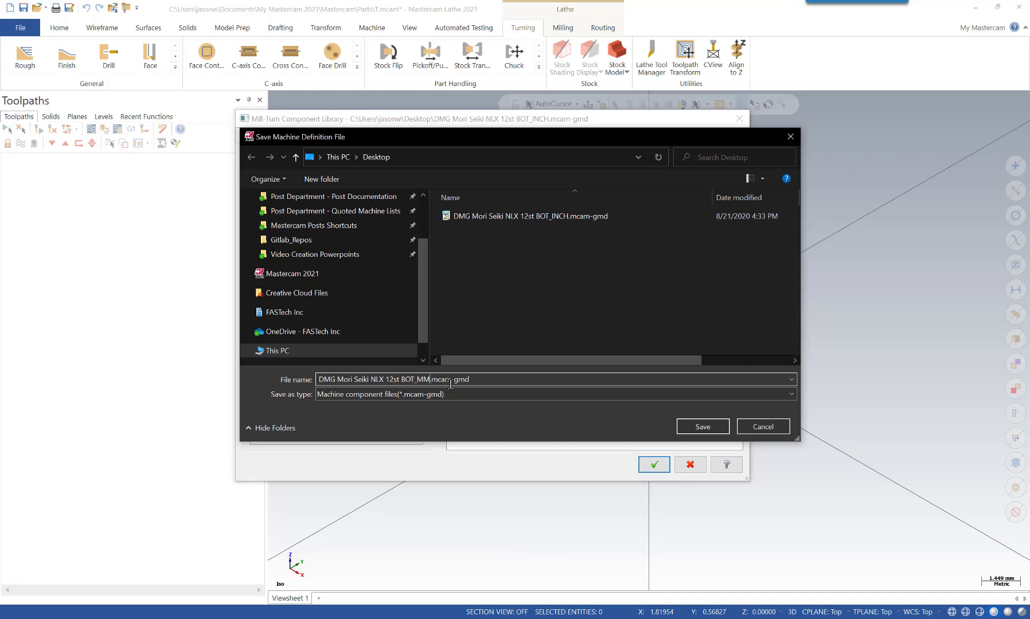
{"action": "key", "text": "Return"}
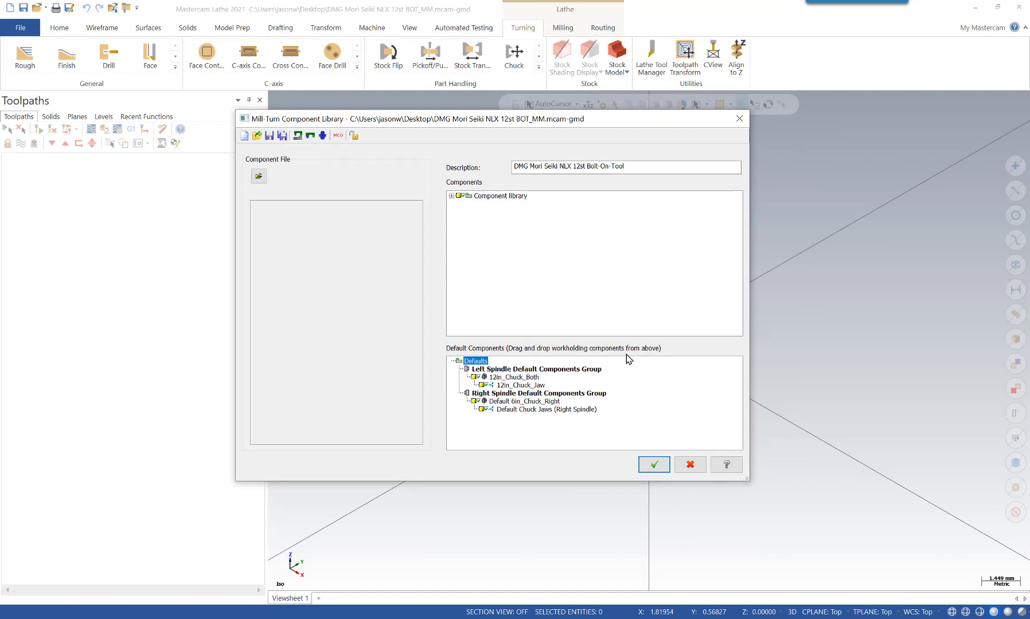
{"action": "left_click", "coordinate": [740, 120]}
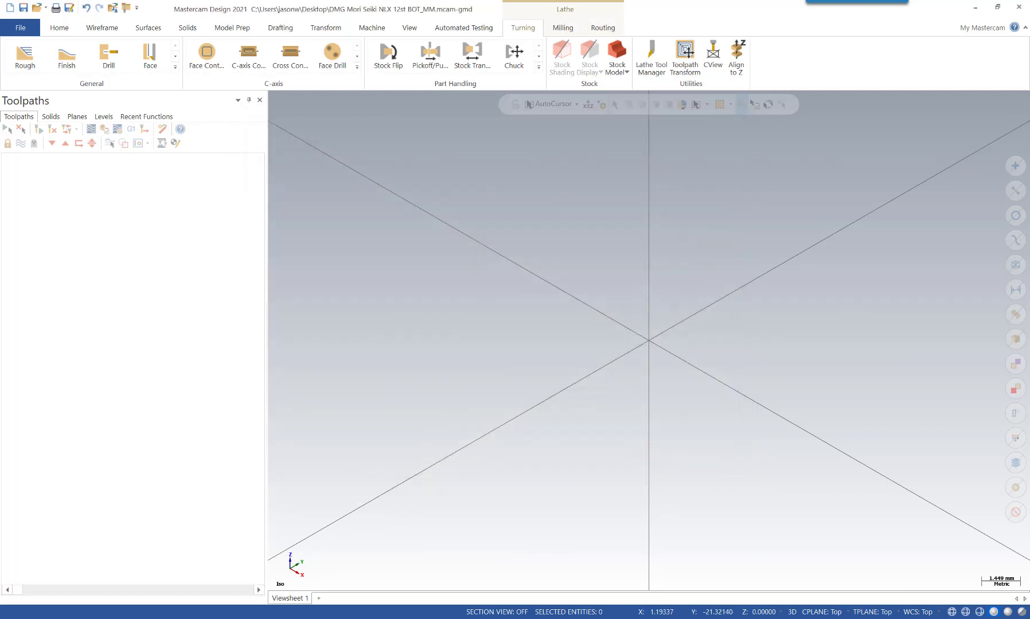
Step: Switch to Mastercam Code Expert to examine the machine's component library files, and minimize the open windows to reach the desktop
{"action": "left_click", "coordinate": [228, 617]}
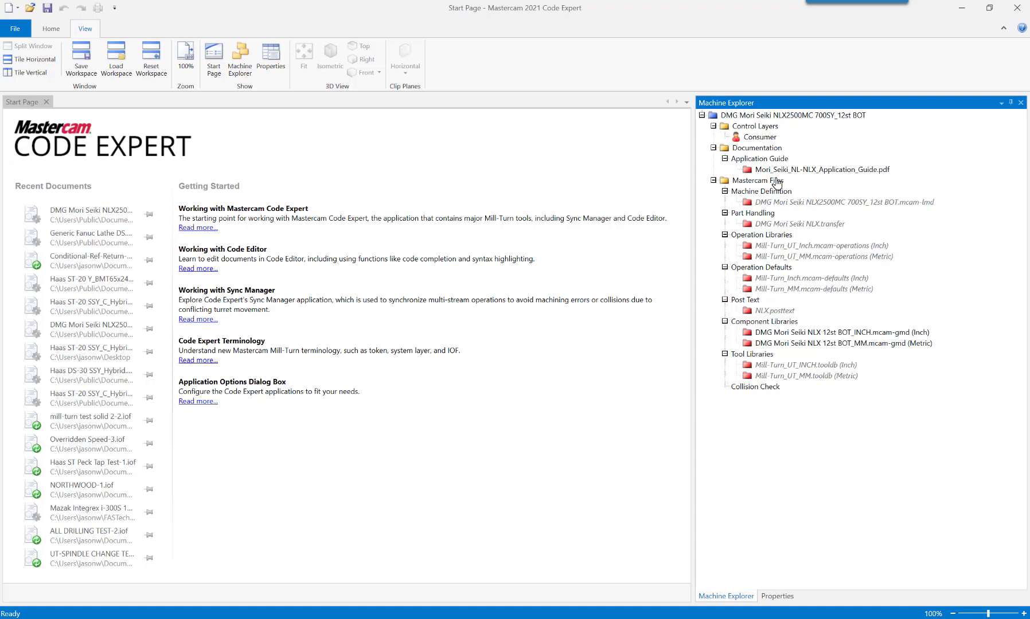
{"action": "left_click", "coordinate": [960, 12]}
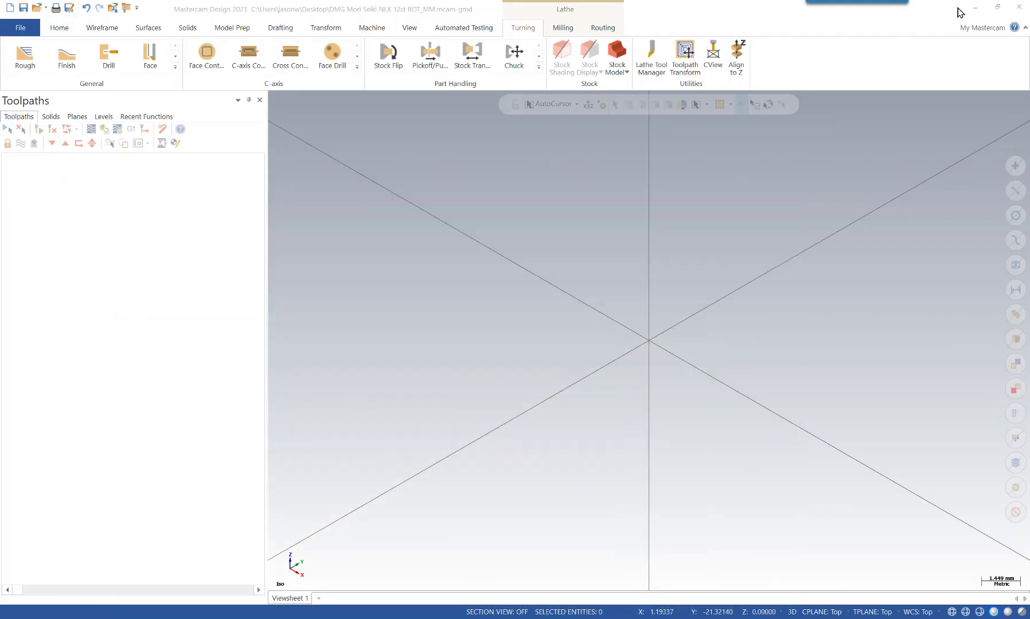
{"action": "left_click", "coordinate": [967, 9]}
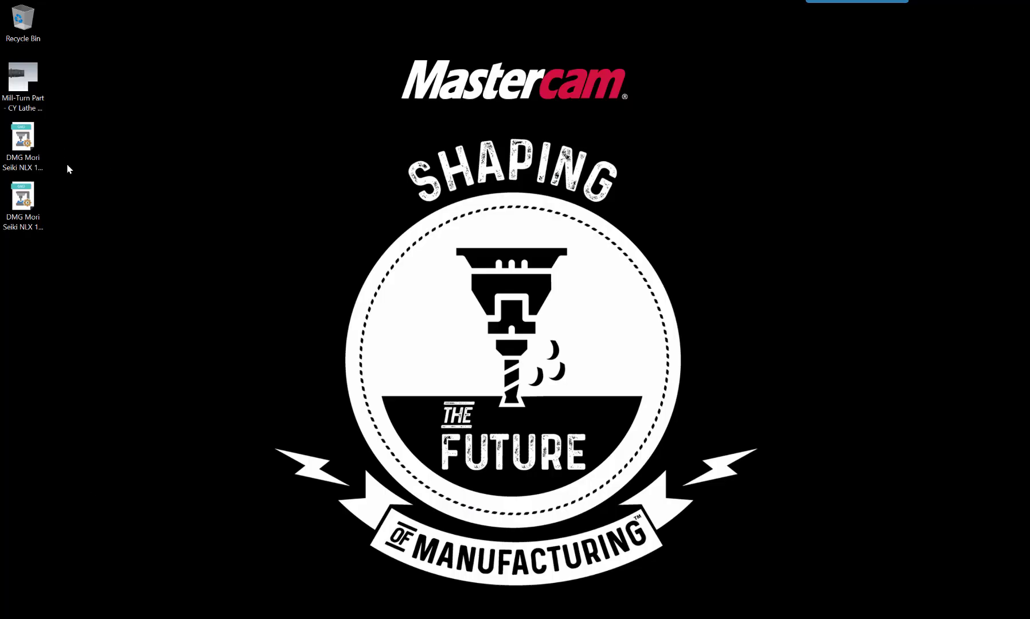
Step: Switch to the machines folder in File Explorer, move the window clear of the desktop files, and open the DMG Mori Seiki NLX2500MC 700SY_12st BOT folder
{"action": "mouse_move", "coordinate": [161, 589]}
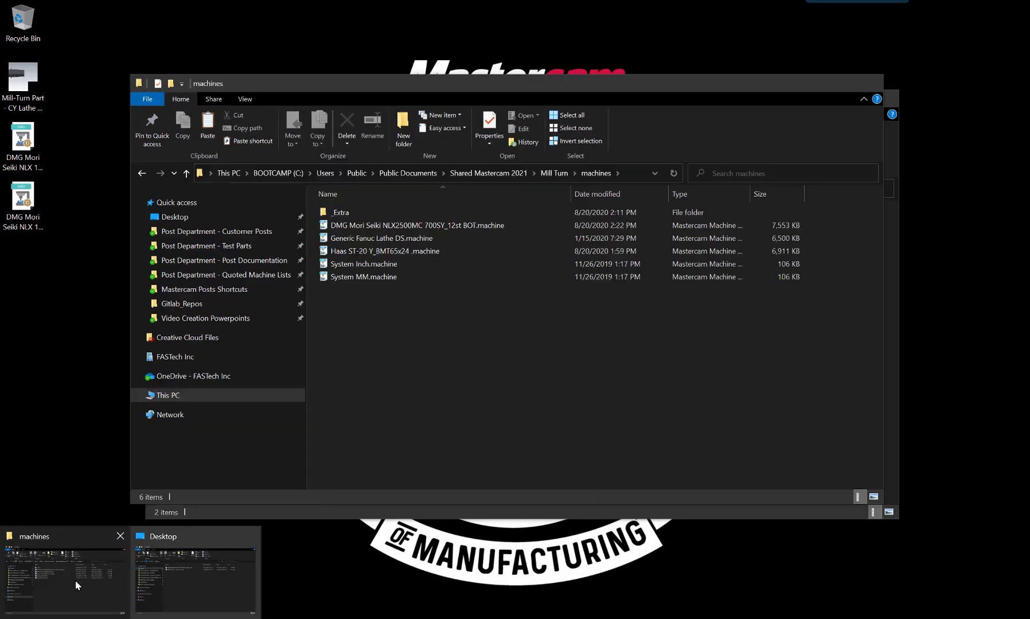
{"action": "left_click", "coordinate": [75, 582]}
{"action": "left_click_drag", "start_coordinate": [614, 83], "coordinate": [692, 47]}
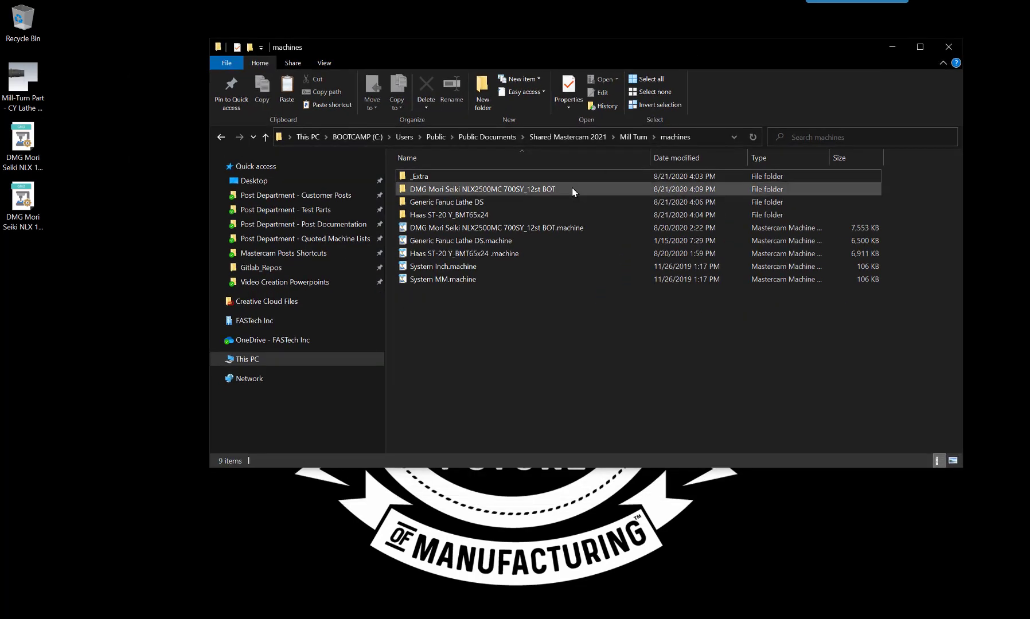
{"action": "double_click", "coordinate": [539, 188]}
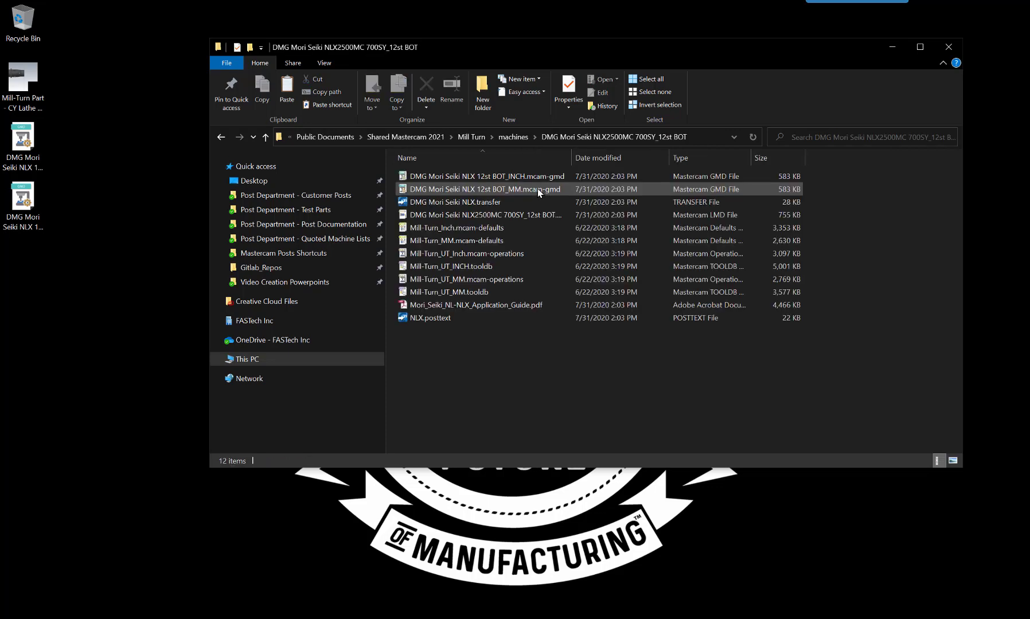
Step: Copy both NLX 12st BOT component library files from the Desktop into the machine folder, replacing the files with the same names
{"action": "left_click_drag", "start_coordinate": [85, 144], "coordinate": [5, 233]}
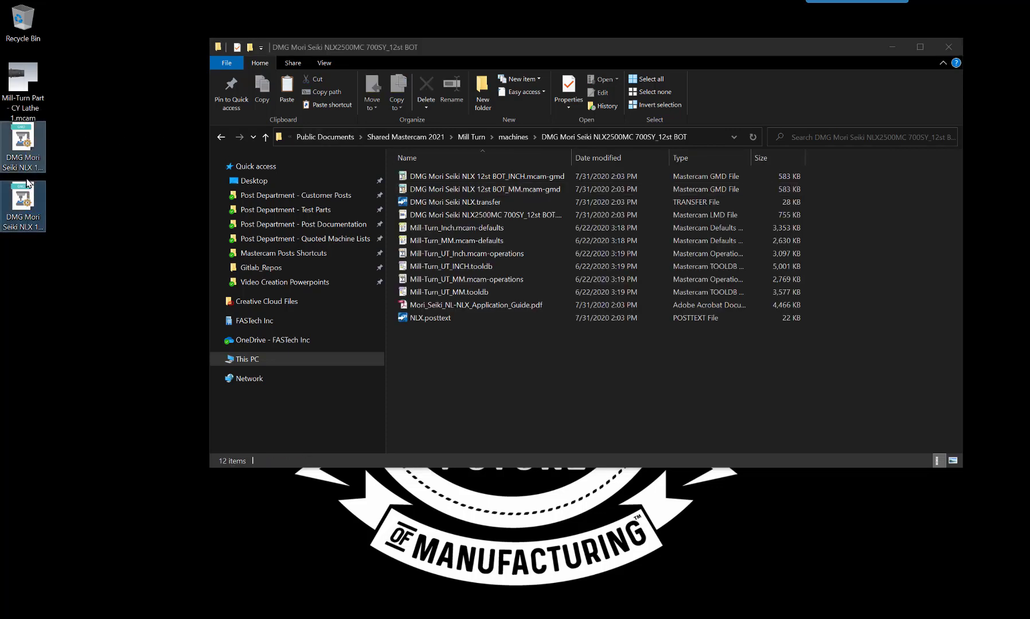
{"action": "left_click_drag", "start_coordinate": [23, 195], "coordinate": [495, 388]}
{"action": "right_click_drag", "start_coordinate": [494, 386], "coordinate": [494, 386]}
{"action": "left_click", "coordinate": [528, 392]}
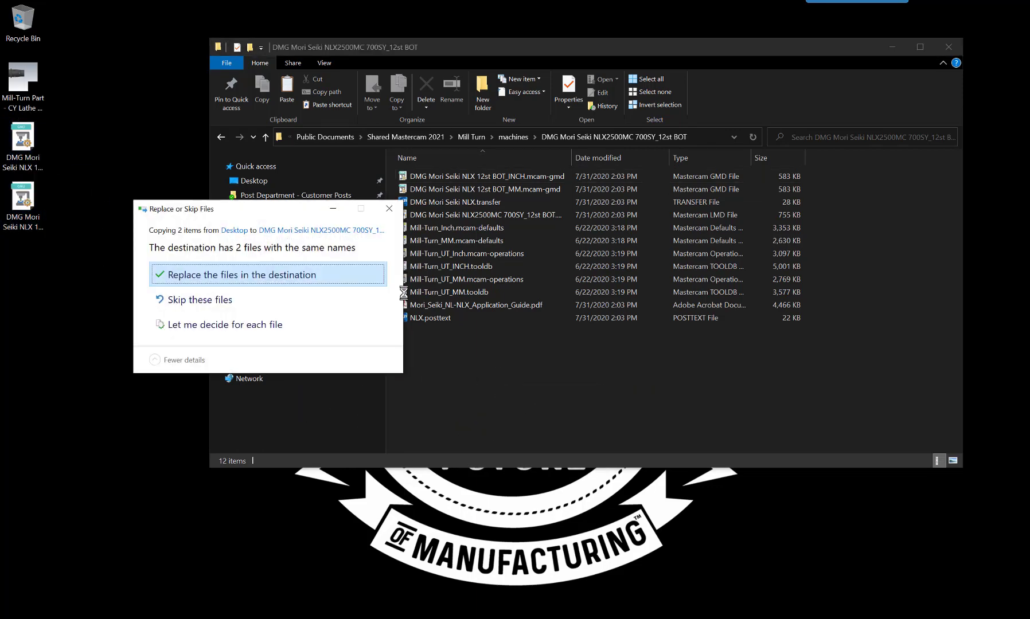
{"action": "left_click", "coordinate": [346, 282]}
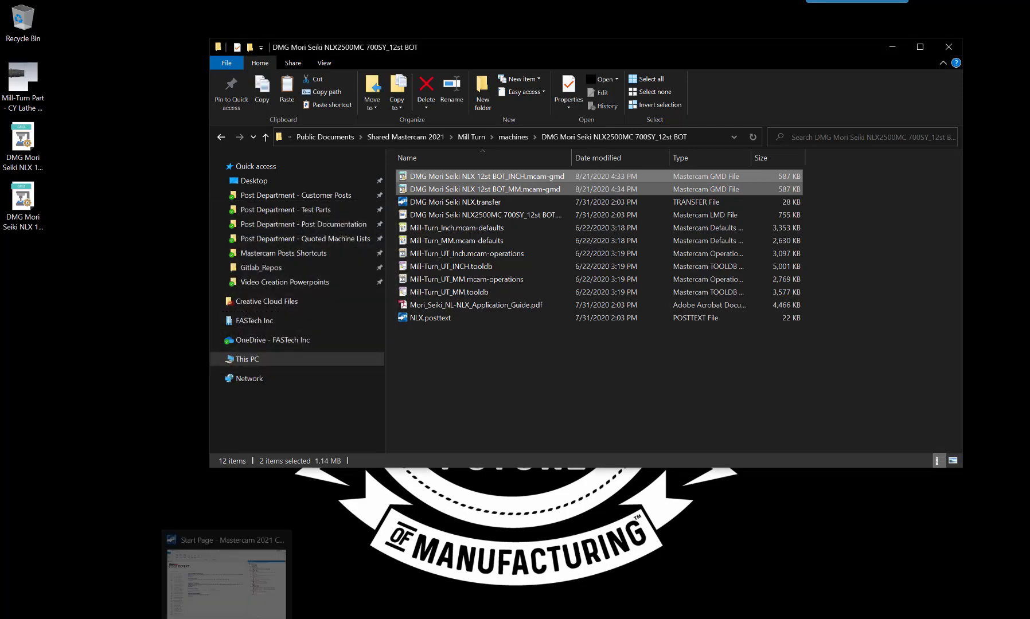
Step: Switch to Mastercam Code Expert and save the machine with its replaced inch and metric component libraries
{"action": "left_click", "coordinate": [229, 618]}
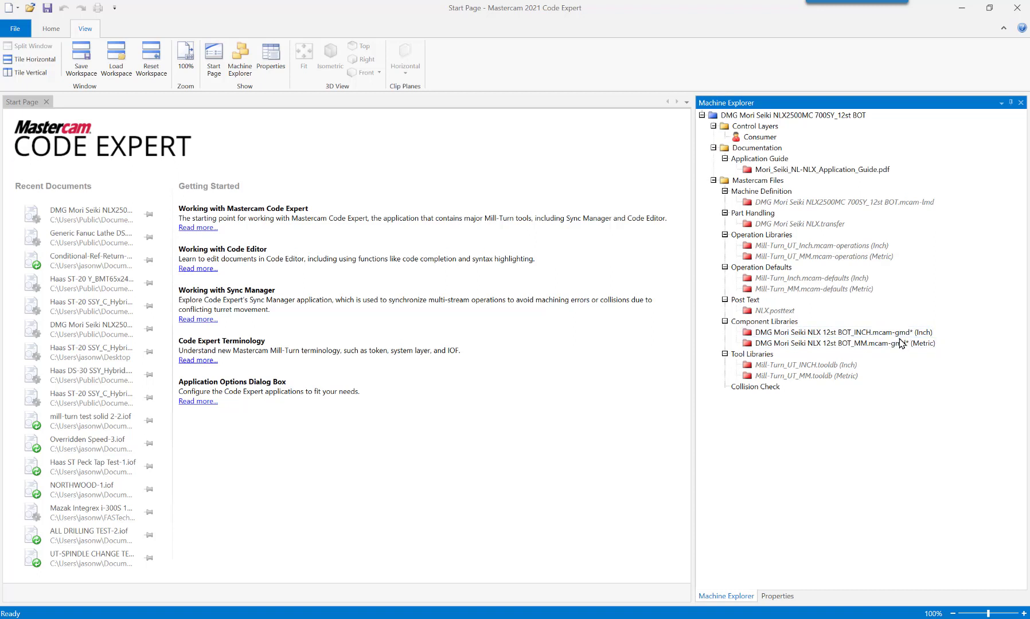
{"action": "left_click", "coordinate": [47, 9]}
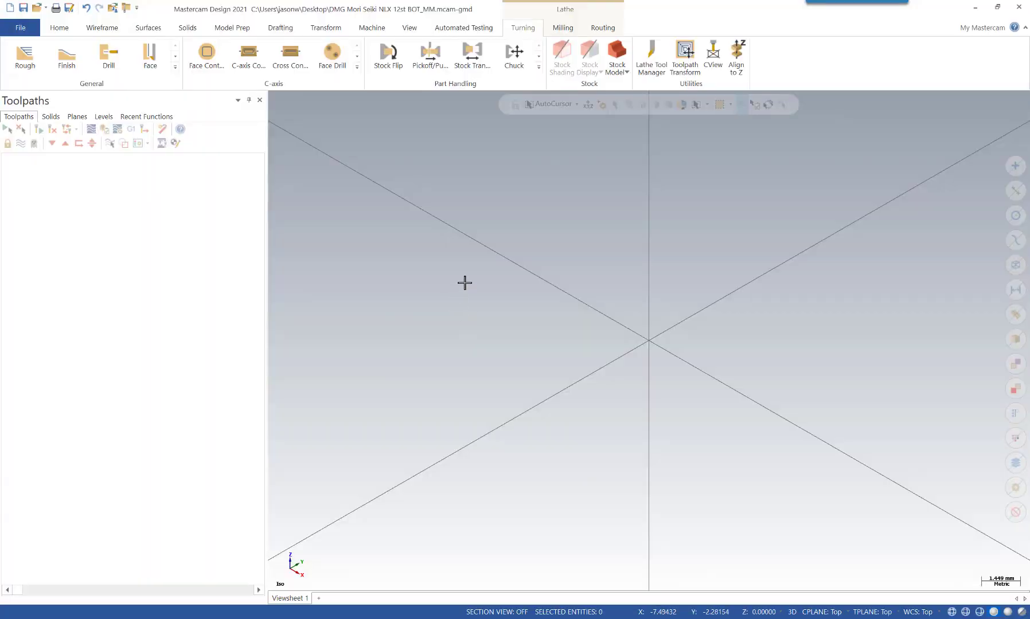
Step: Switch to Mastercam and open the Desktop part Mill-Turn Part - CY Lathe 1.mcam in place of the component library
{"action": "left_click", "coordinate": [20, 29]}
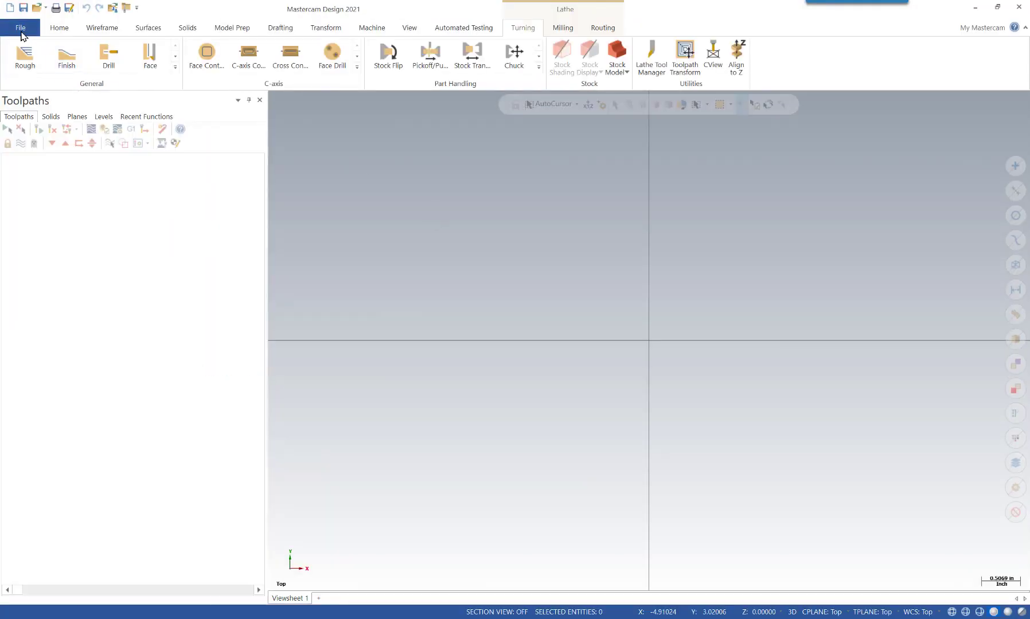
{"action": "left_click", "coordinate": [20, 28]}
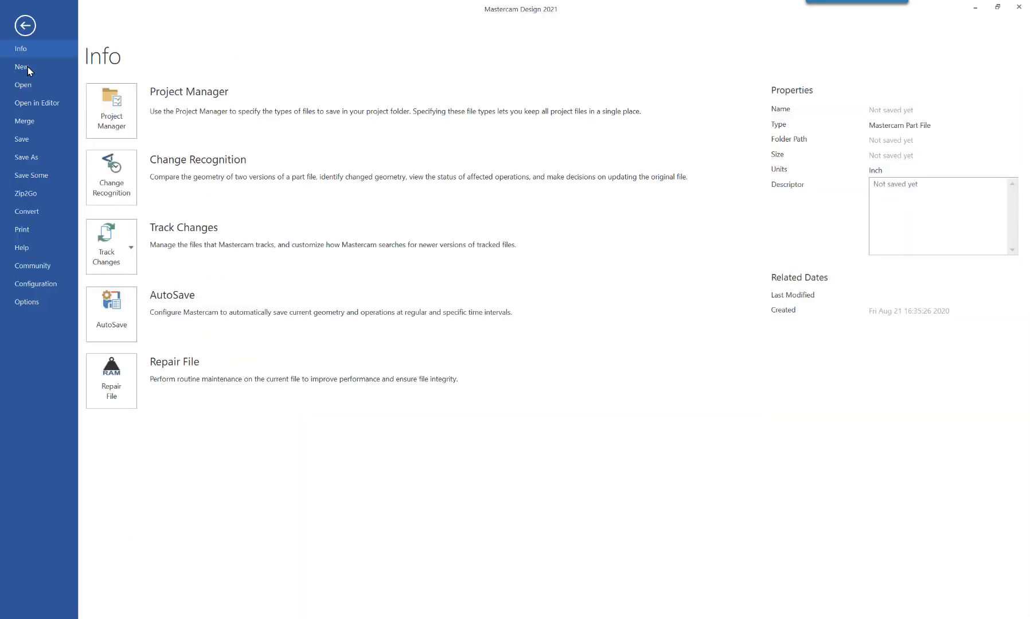
{"action": "left_click", "coordinate": [32, 89]}
{"action": "left_click", "coordinate": [281, 97]}
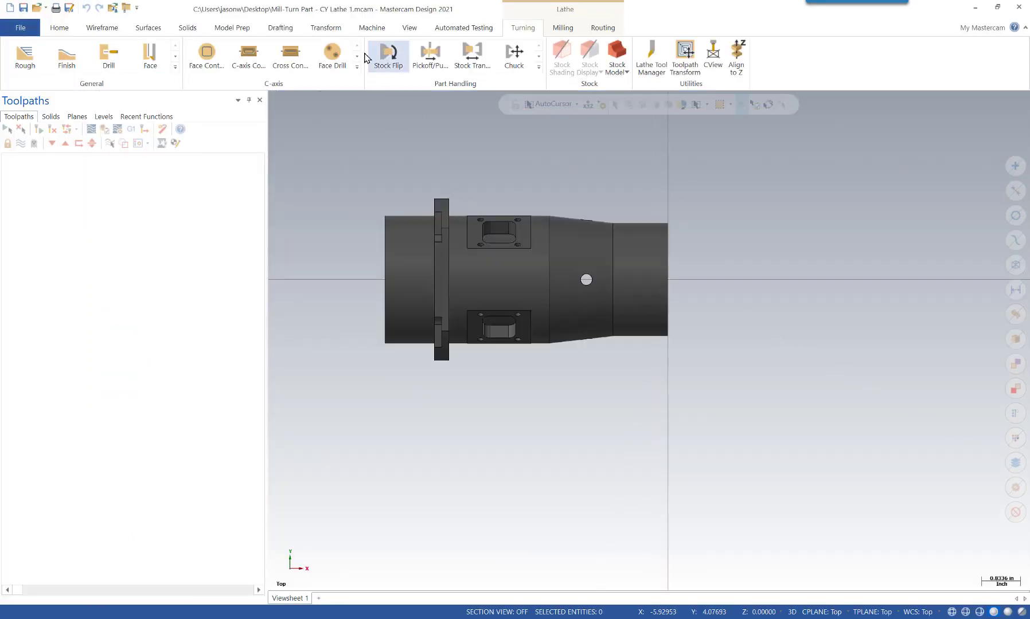
Step: Add the Mill-Turn machine DMG Mori Seiki NLX2500MC 700SY_12st BOT to the part
{"action": "left_click", "coordinate": [370, 32]}
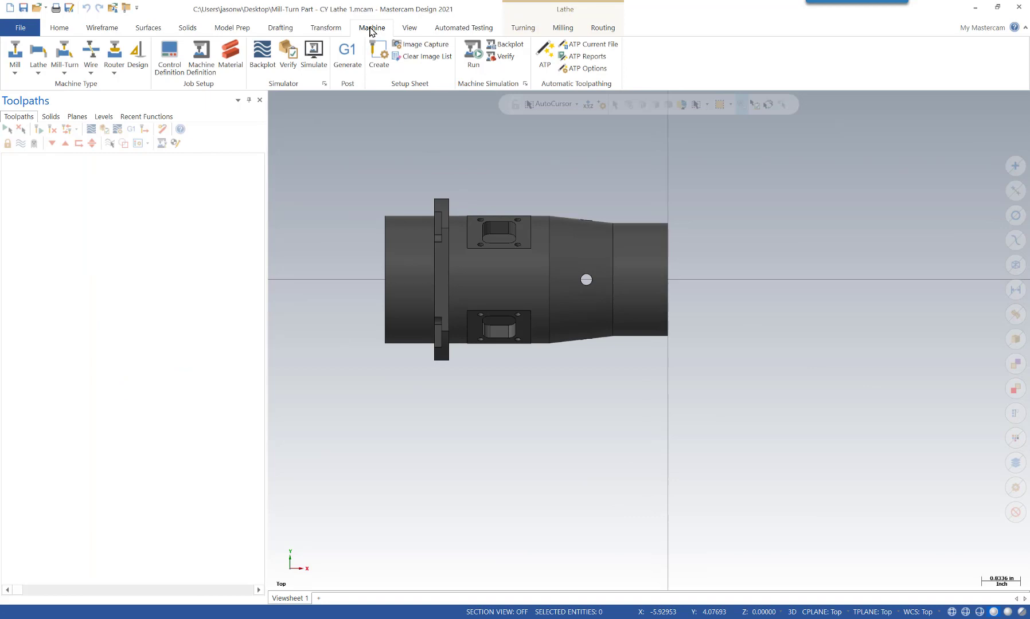
{"action": "left_click", "coordinate": [66, 61]}
{"action": "left_click", "coordinate": [107, 109]}
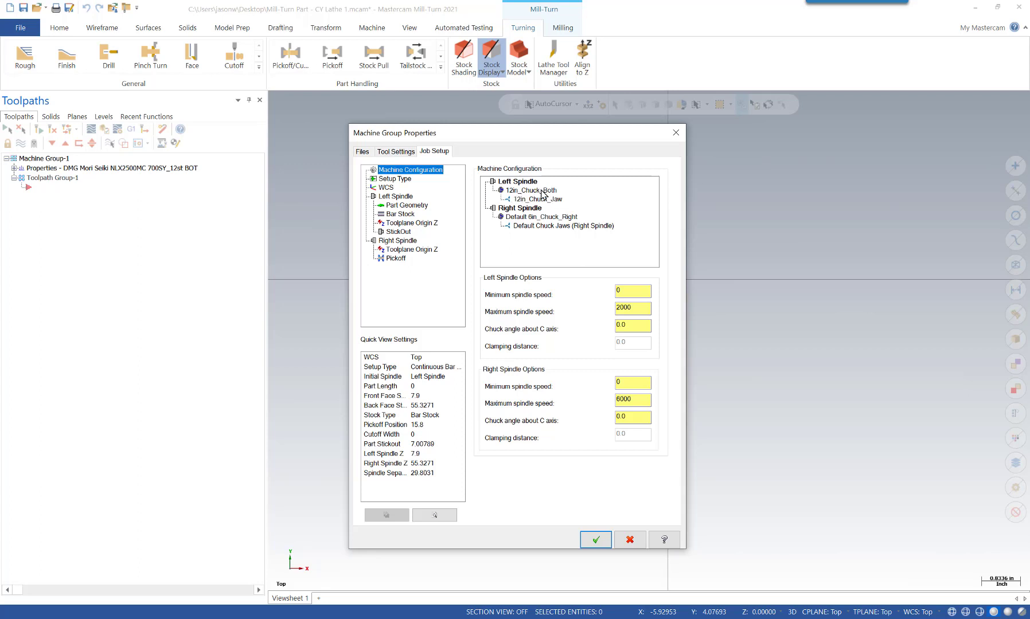
Step: Check the left spindle's maximum speed, remove its 12in_Chuck_Jaw jaws and replace its chuck with 10in_Chuck_Left
{"action": "left_click", "coordinate": [542, 191]}
{"action": "double_click", "coordinate": [637, 309]}
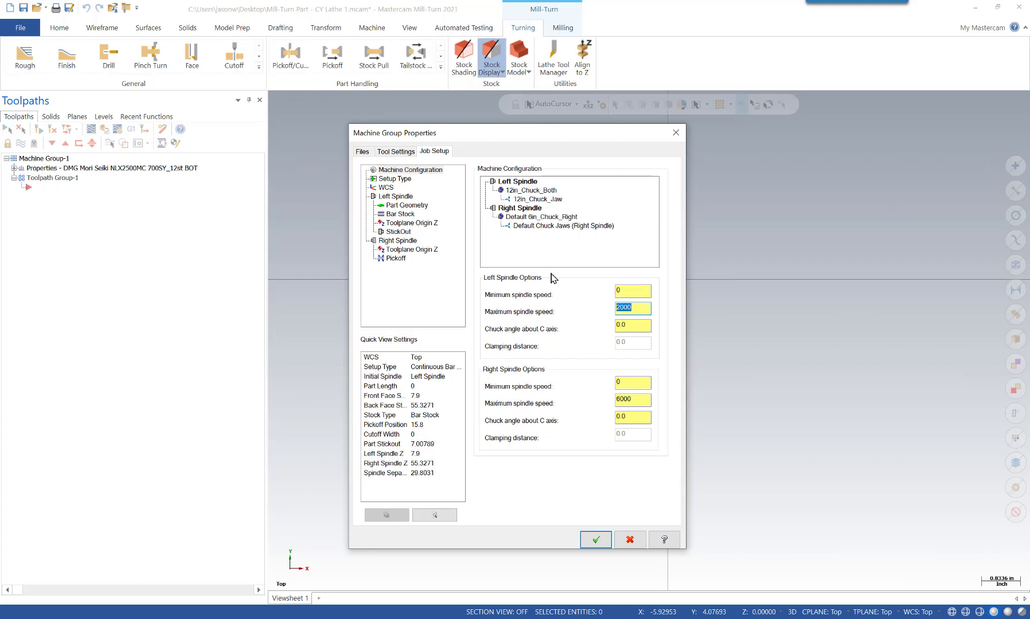
{"action": "right_click", "coordinate": [545, 200]}
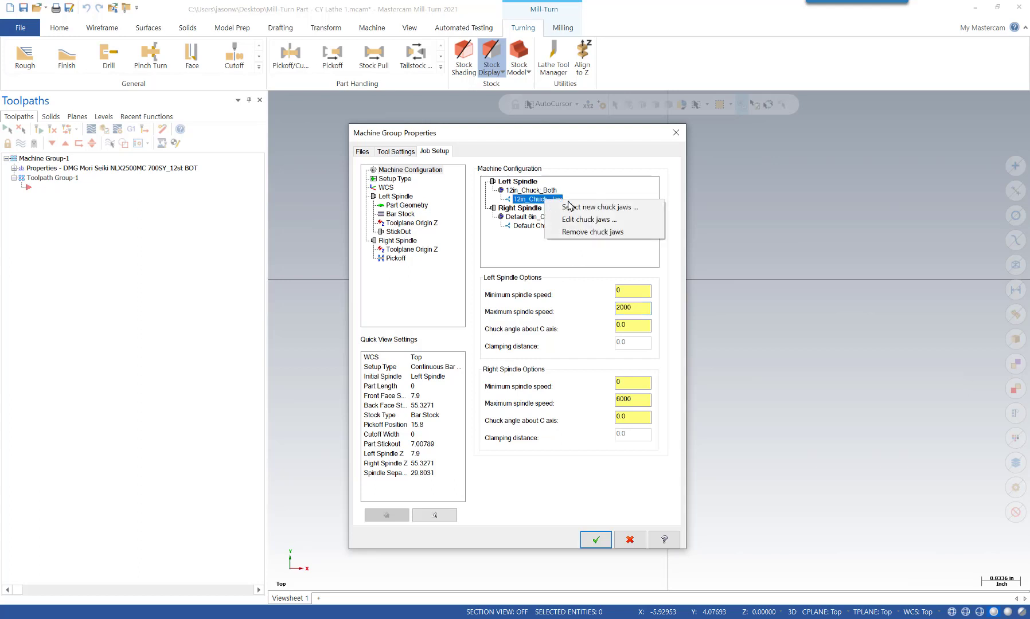
{"action": "left_click", "coordinate": [588, 232]}
{"action": "right_click", "coordinate": [538, 194]}
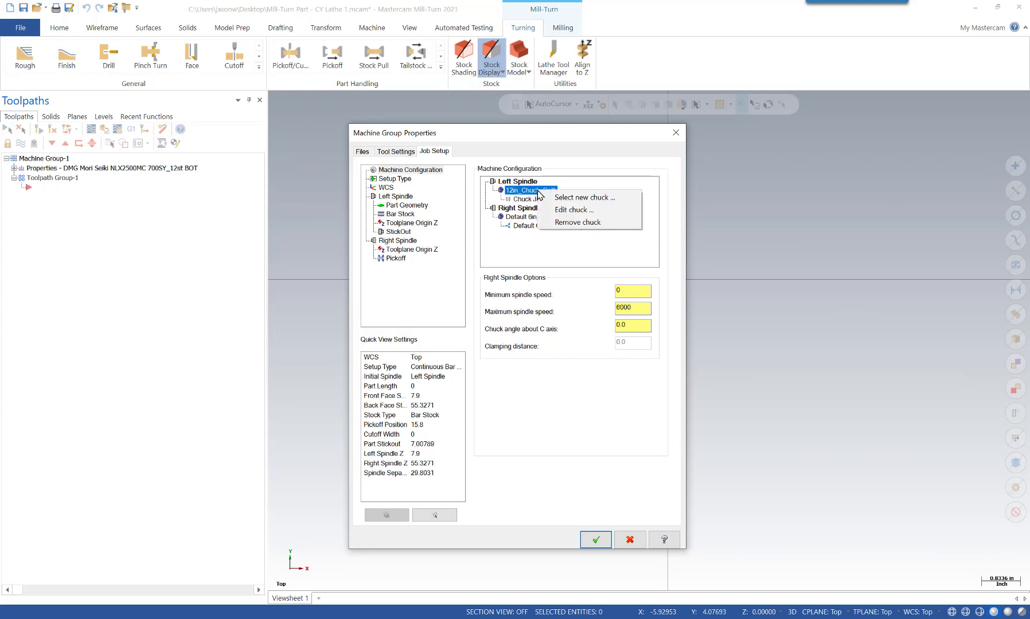
{"action": "left_click", "coordinate": [573, 199]}
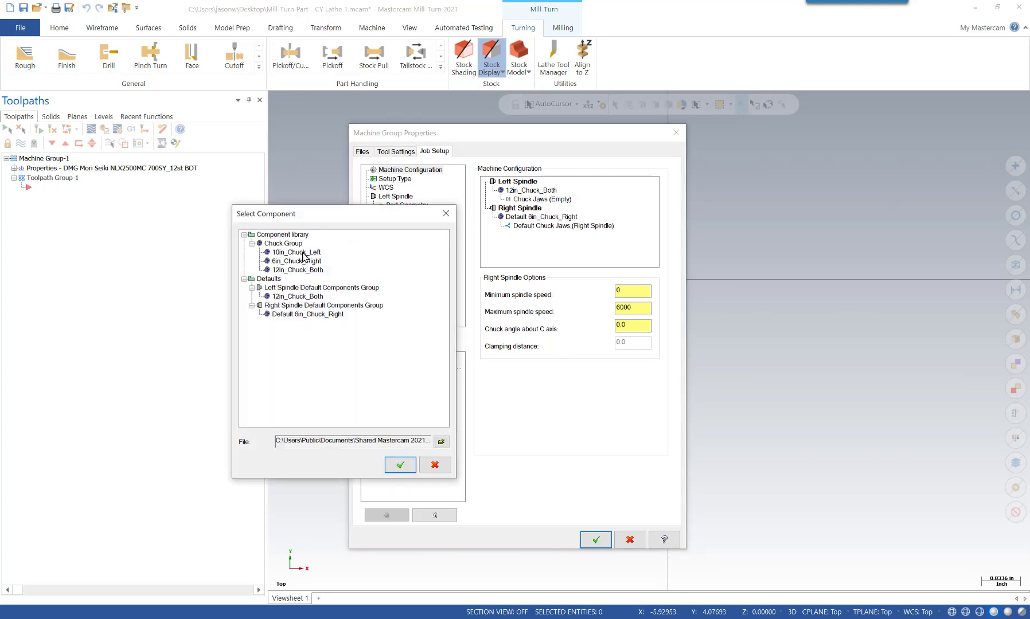
{"action": "left_click", "coordinate": [302, 253]}
{"action": "left_click", "coordinate": [401, 464]}
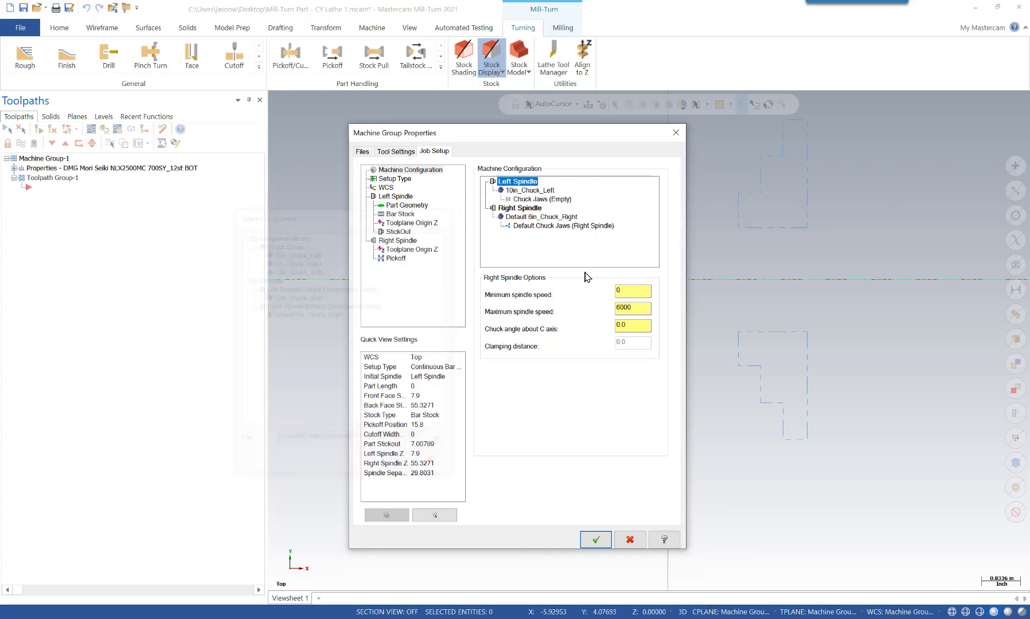
Step: Add the library component Chuck Jaws (Left Spindle) to the empty jaws entry of the left spindle
{"action": "left_click", "coordinate": [549, 200]}
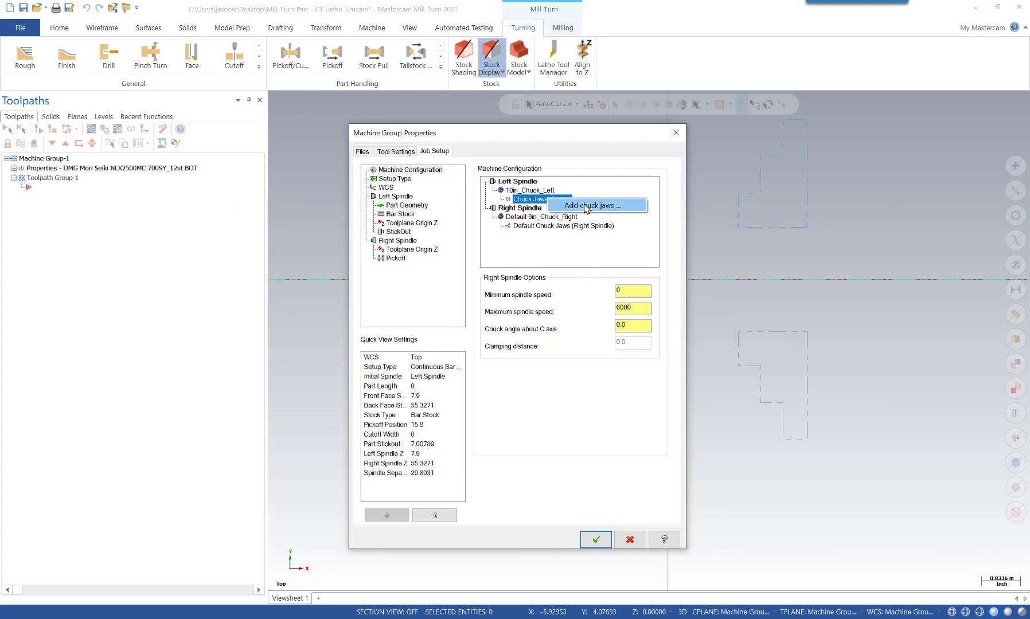
{"action": "double_click", "coordinate": [585, 205]}
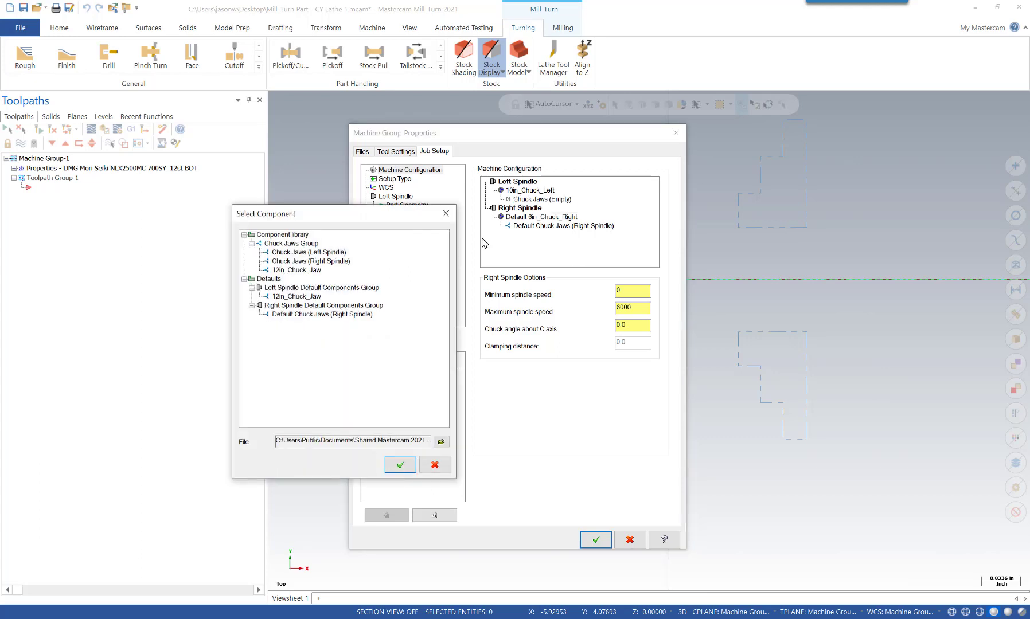
{"action": "left_click", "coordinate": [323, 254]}
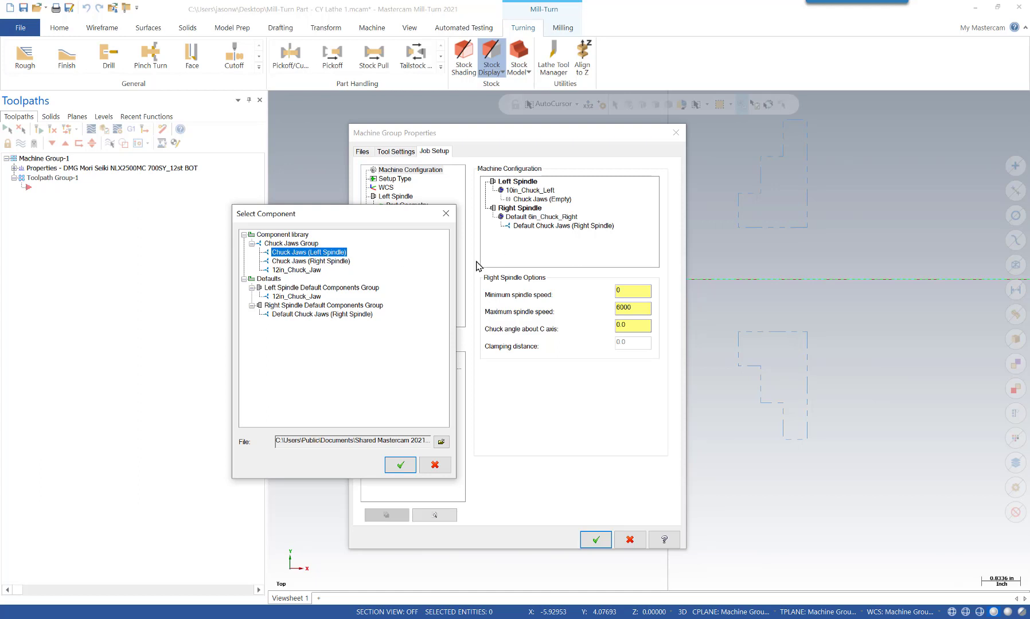
{"action": "left_click", "coordinate": [403, 462]}
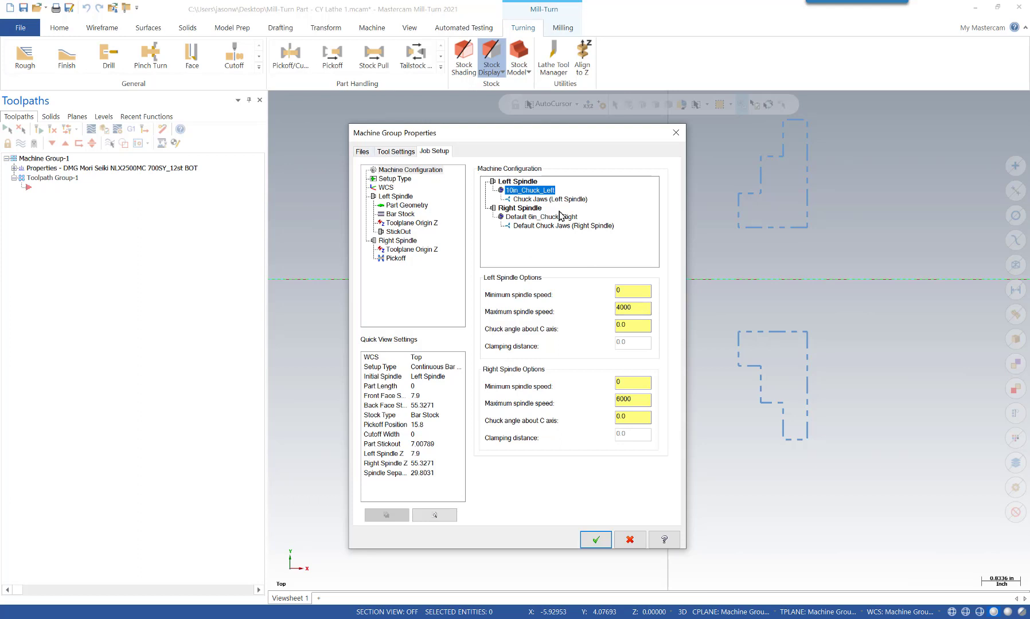
Step: Reload the machine group's toolpath copy of the machine from its machine file
{"action": "left_click", "coordinate": [362, 151]}
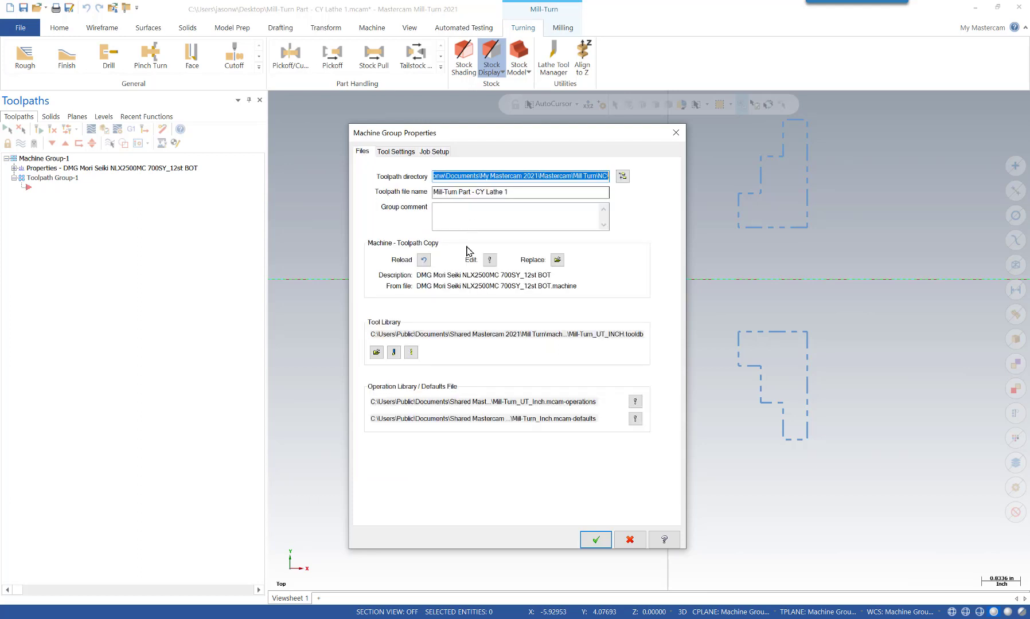
{"action": "left_click", "coordinate": [424, 261]}
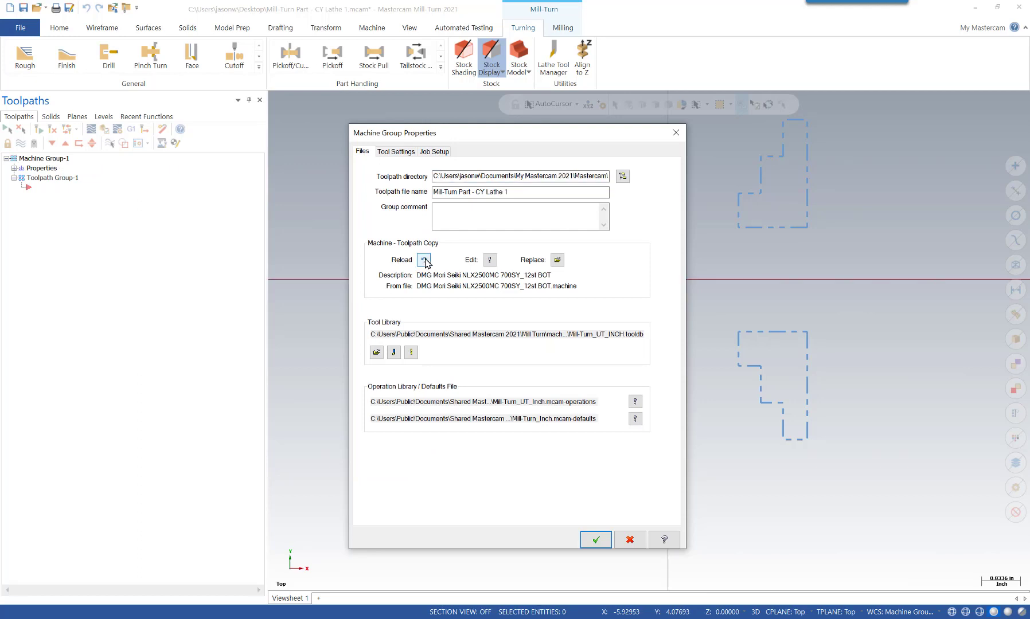
Step: Open the component selection for a new left spindle chuck in the machine group's job setup
{"action": "left_click", "coordinate": [437, 153]}
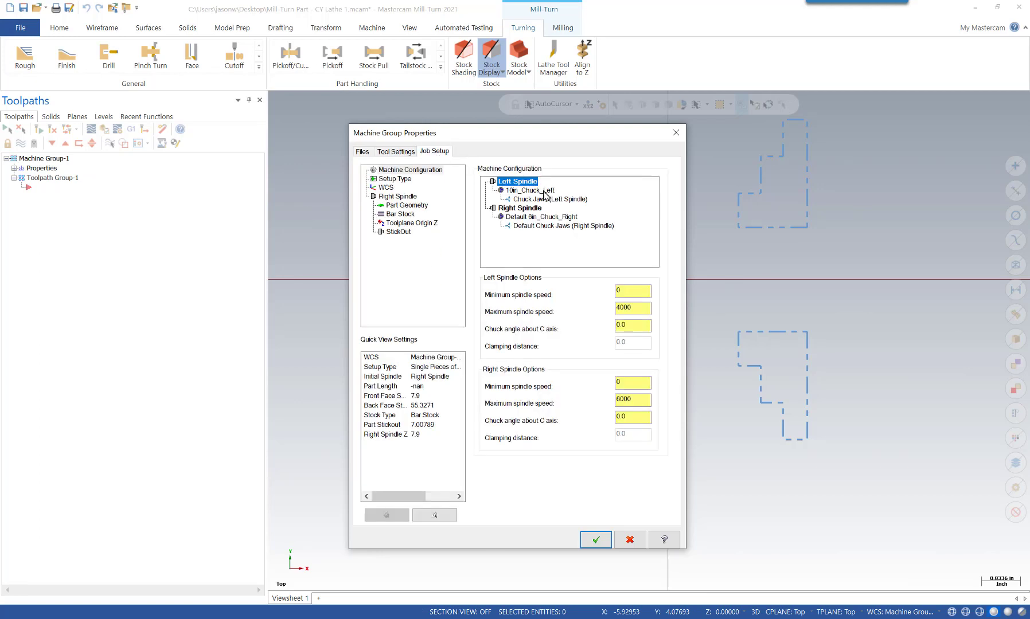
{"action": "right_click", "coordinate": [544, 194]}
{"action": "left_click", "coordinate": [581, 201]}
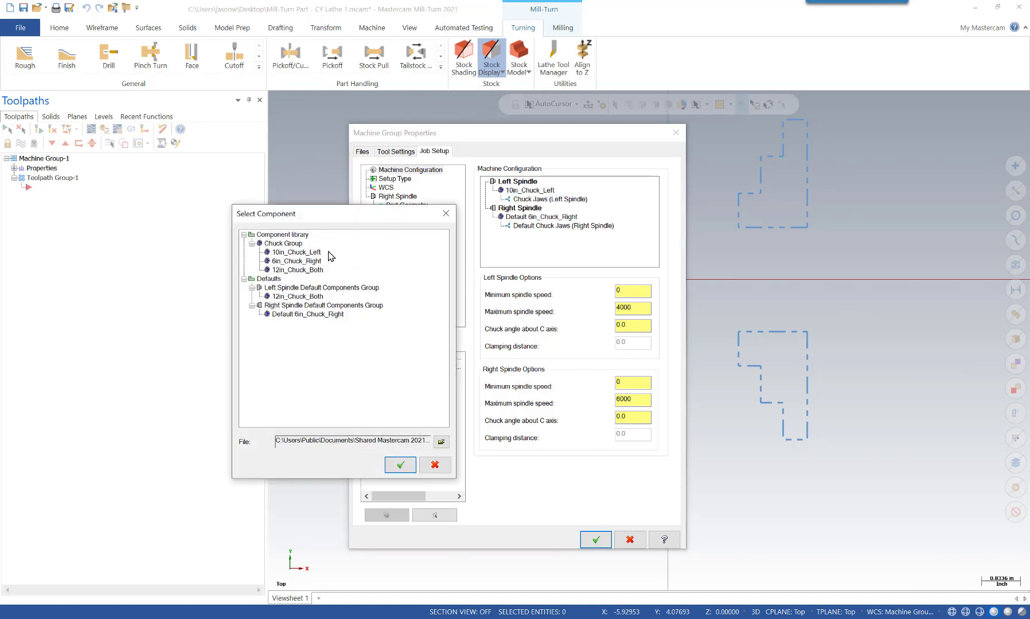